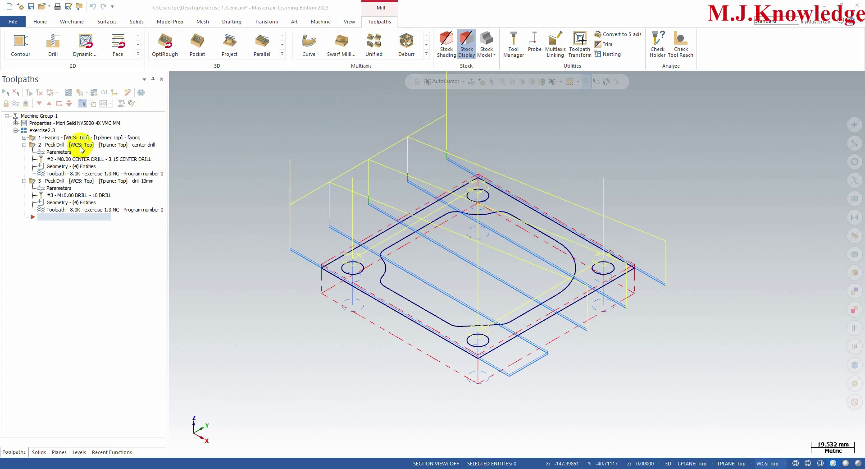
# Select all existing operations and turn off their toolpath display
pyautogui.click(6, 92)
pyautogui.click(16, 103)
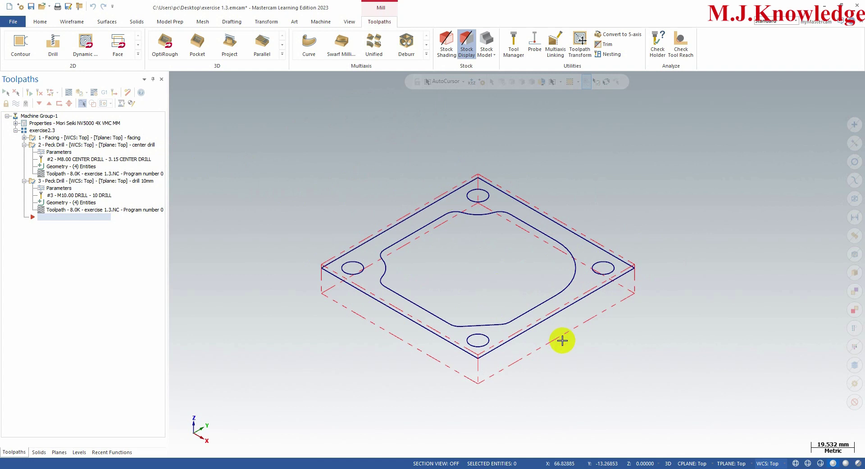
pyautogui.scroll(2, 476, 289)
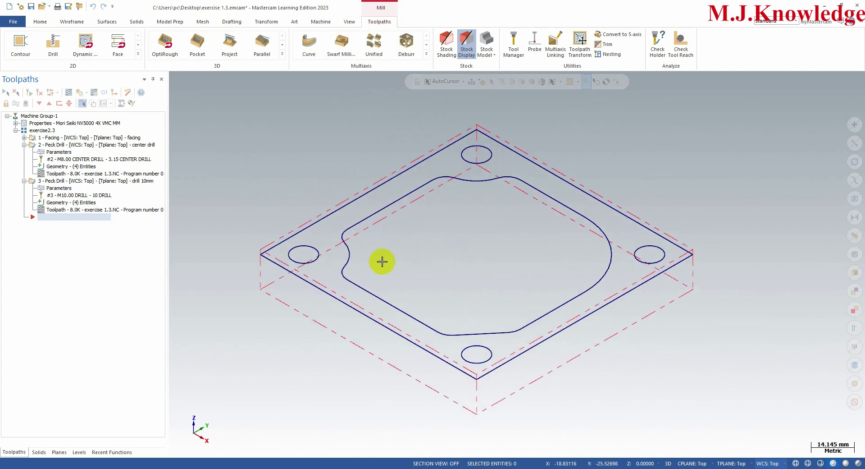
pyautogui.scroll(-1, 381, 261)
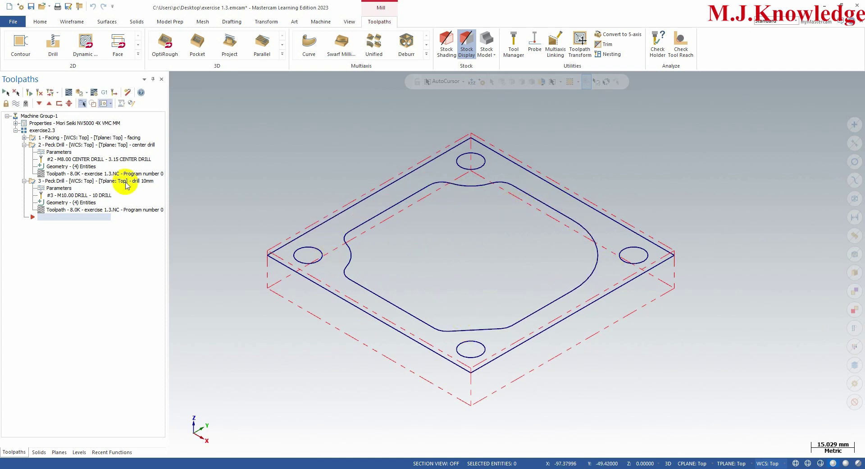
# Collapse the center-drill and 10 mm drill operations and expand the 2D toolpath gallery
pyautogui.click(24, 145)
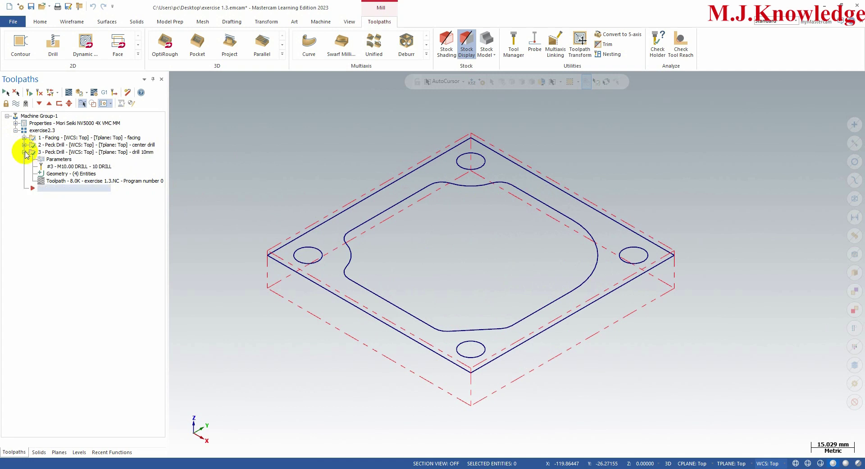
pyautogui.click(24, 151)
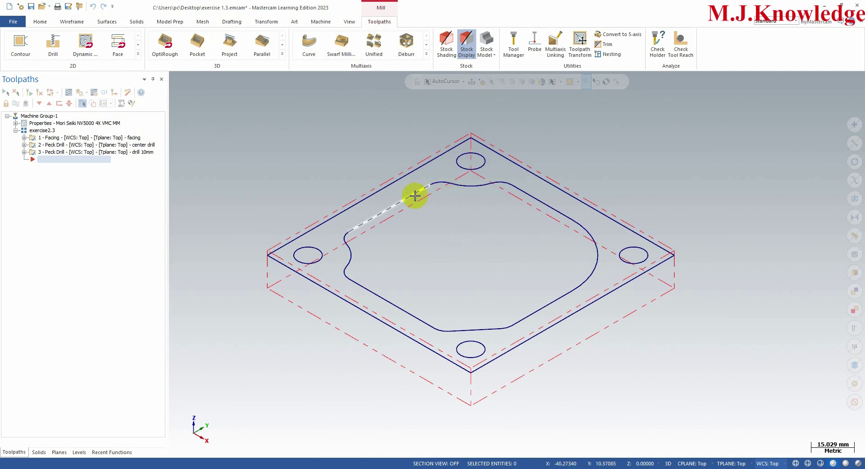
pyautogui.click(139, 55)
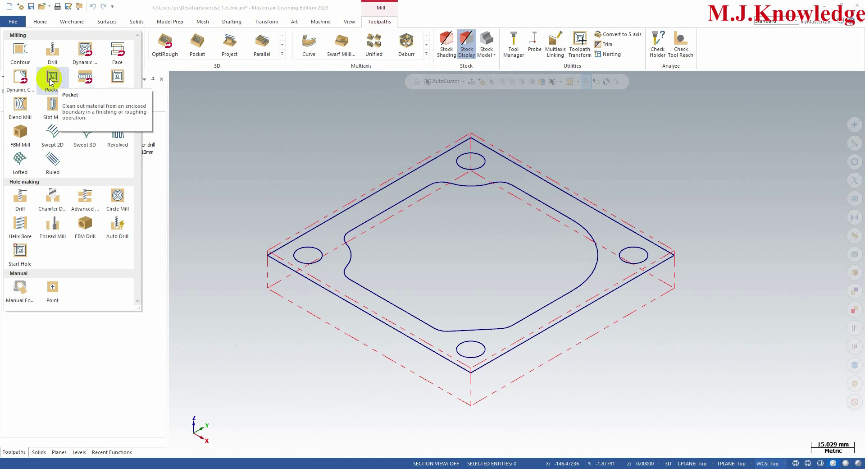
# Start a Pocket toolpath chained to the inner pocket outline
pyautogui.click(51, 80)
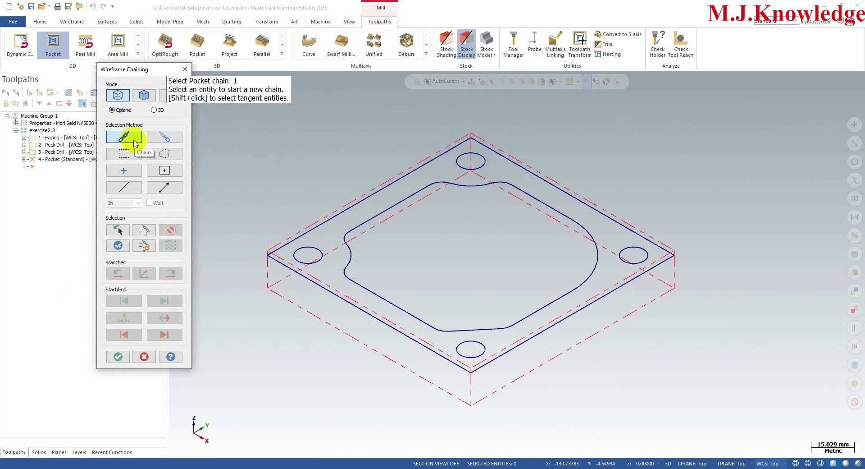
pyautogui.click(402, 307)
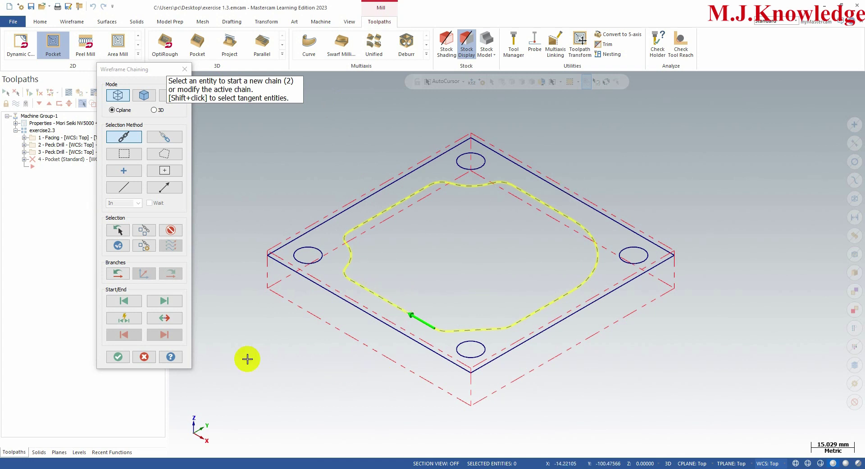
pyautogui.click(118, 357)
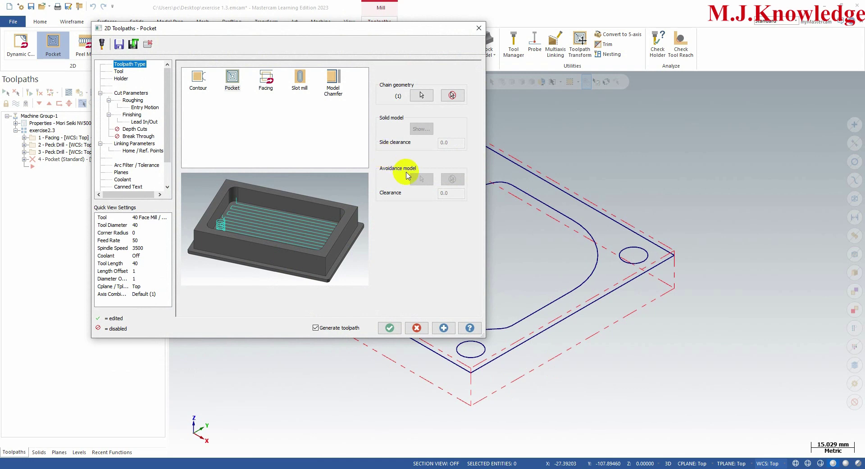
# Create tool 4, a 16 mm flat endmill, with recalculated feed 954.8 and spindle 2387
pyautogui.click(119, 72)
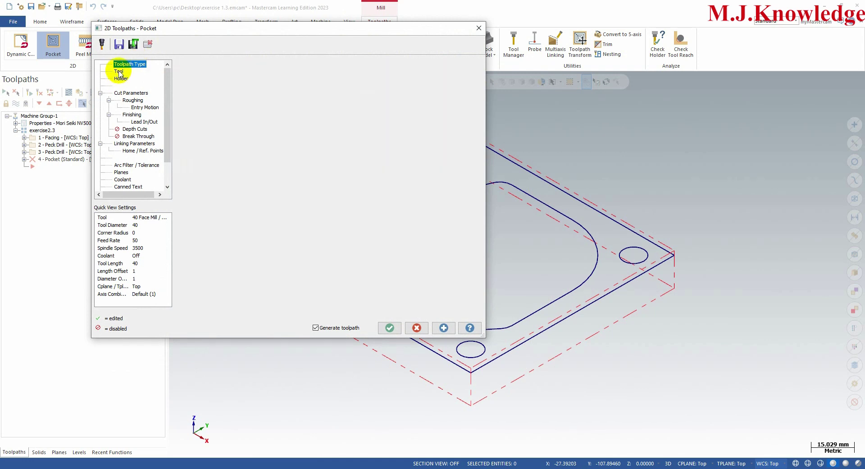
pyautogui.rightClick(228, 116)
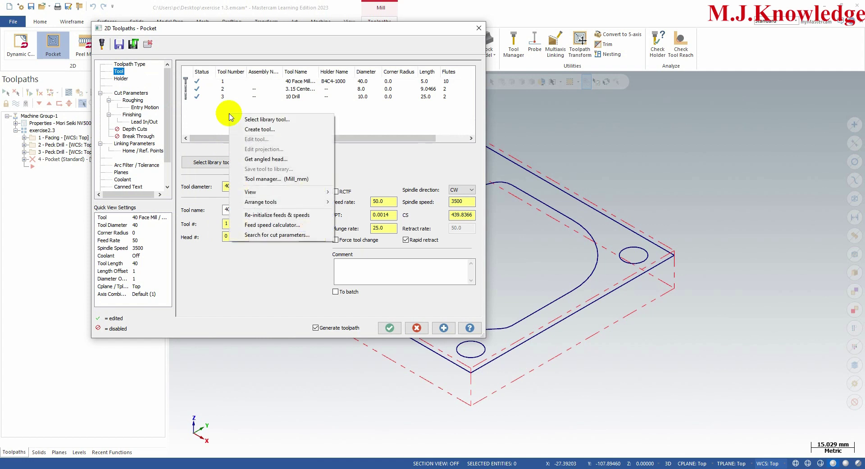
pyautogui.click(275, 131)
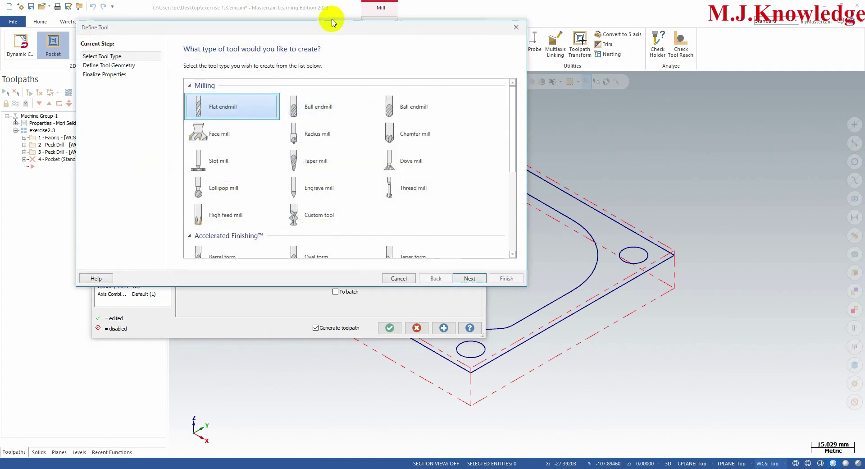
pyautogui.doubleClick(237, 106)
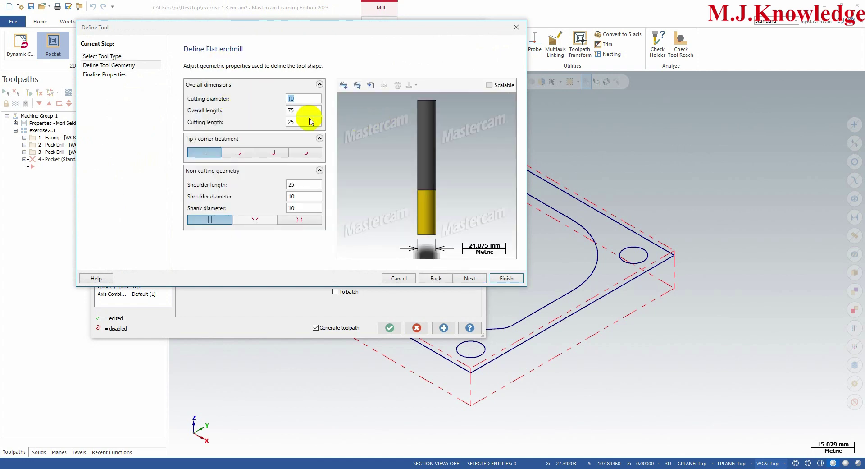
pyautogui.write('16')
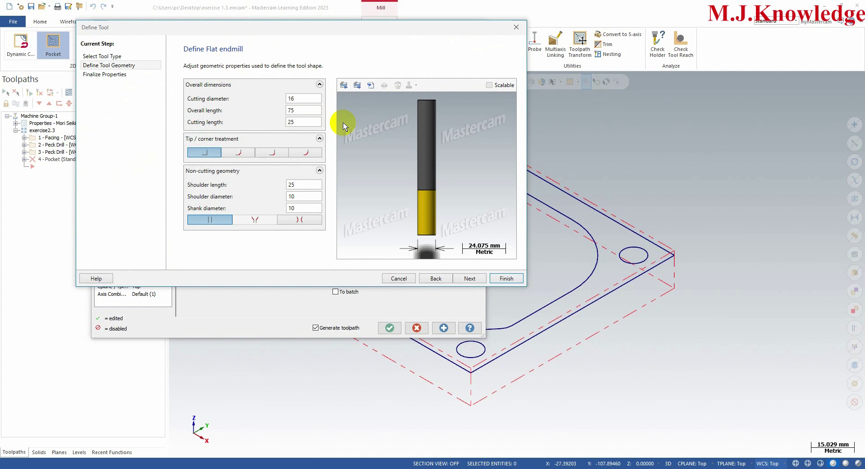
pyautogui.click(308, 113)
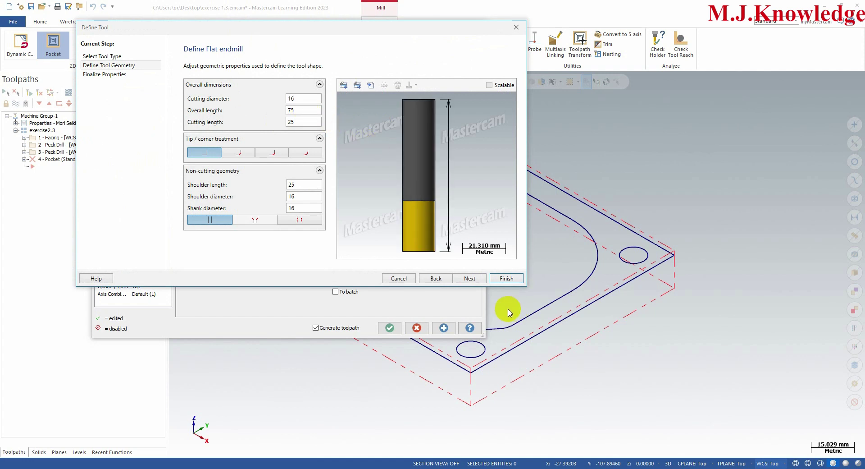
pyautogui.click(469, 278)
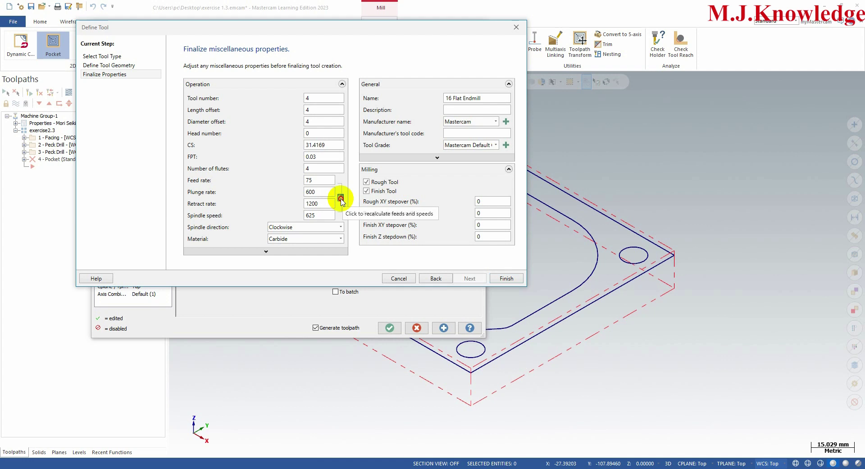
pyautogui.click(341, 197)
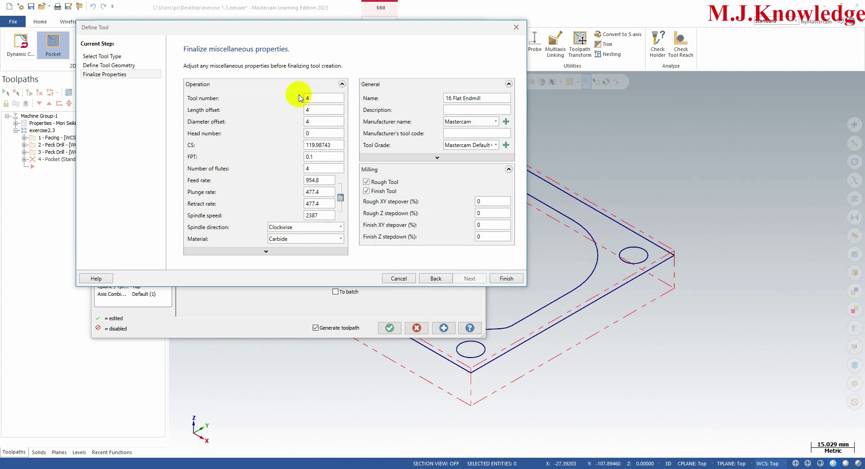
pyautogui.click(506, 279)
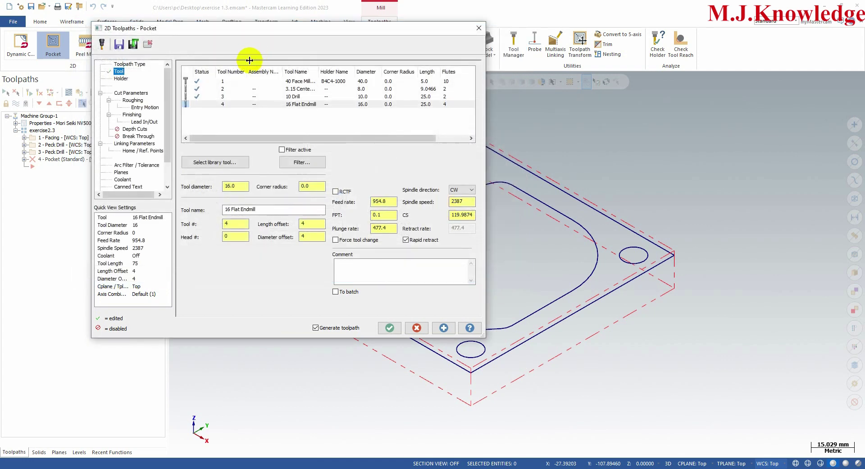
pyautogui.click(121, 79)
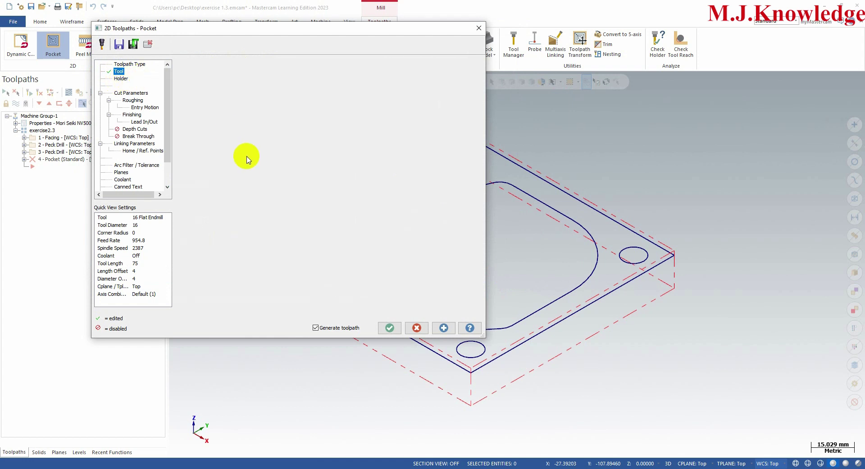
# Assign the B2C3-0020 holder to the 16 mm pocket tool
pyautogui.click(201, 97)
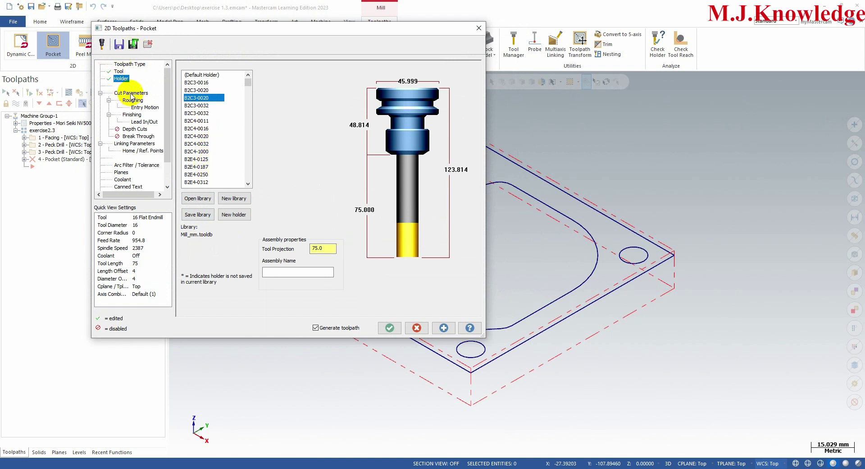
pyautogui.click(131, 93)
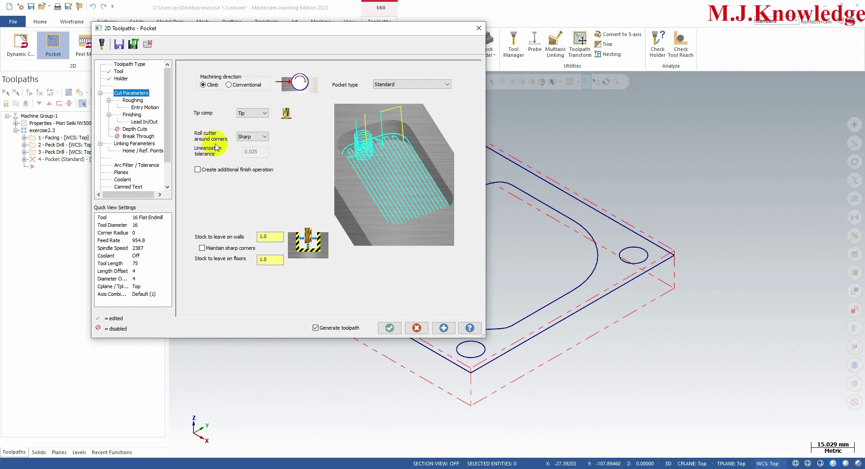
# Set Roll cutter around corners to None and leave 0.2 stock on walls and floors
pyautogui.click(264, 136)
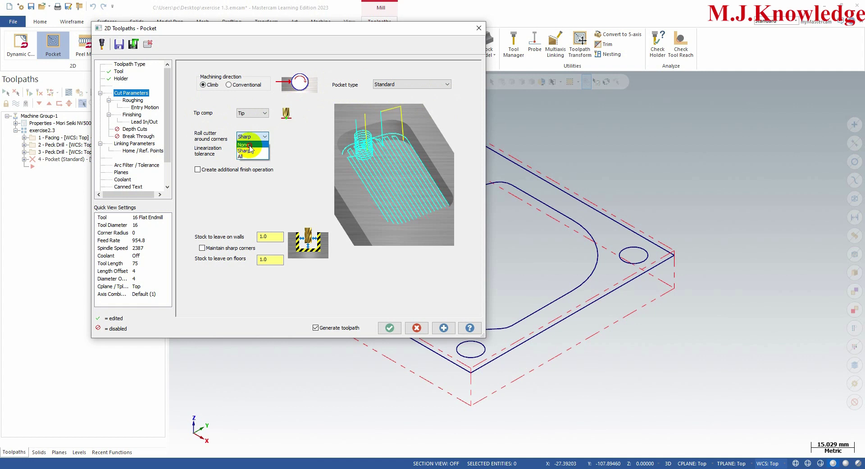
pyautogui.click(249, 145)
pyautogui.doubleClick(269, 237)
pyautogui.write('0.2')
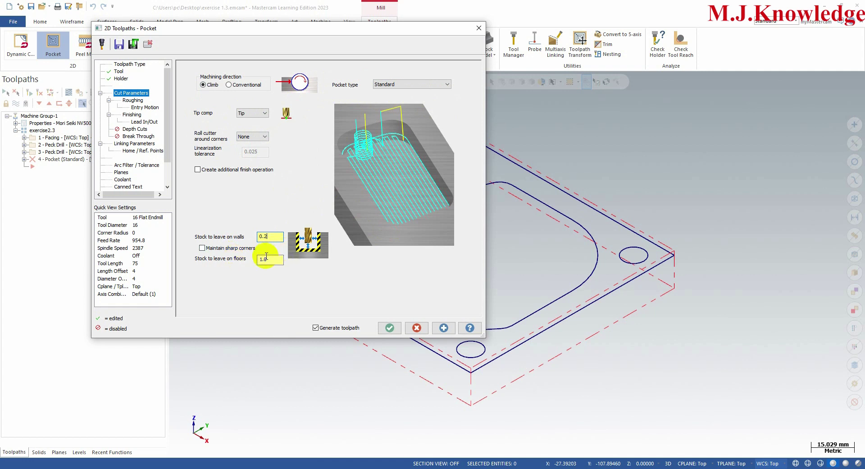
pyautogui.click(268, 260)
pyautogui.write('0.2')
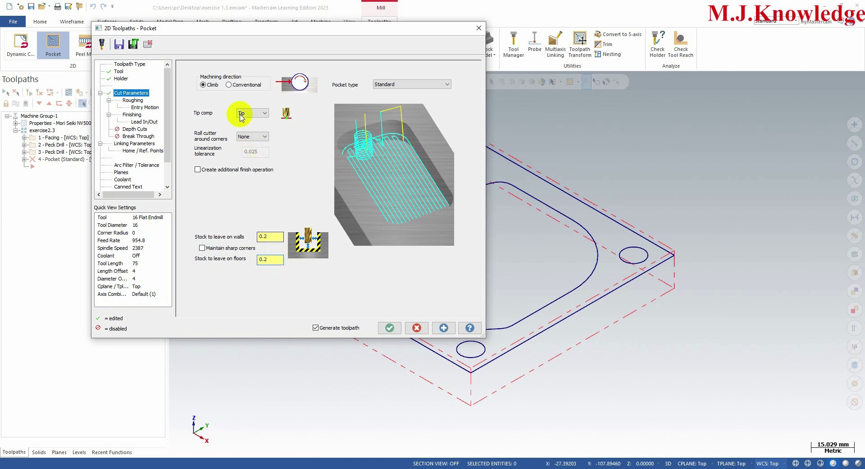
pyautogui.click(133, 100)
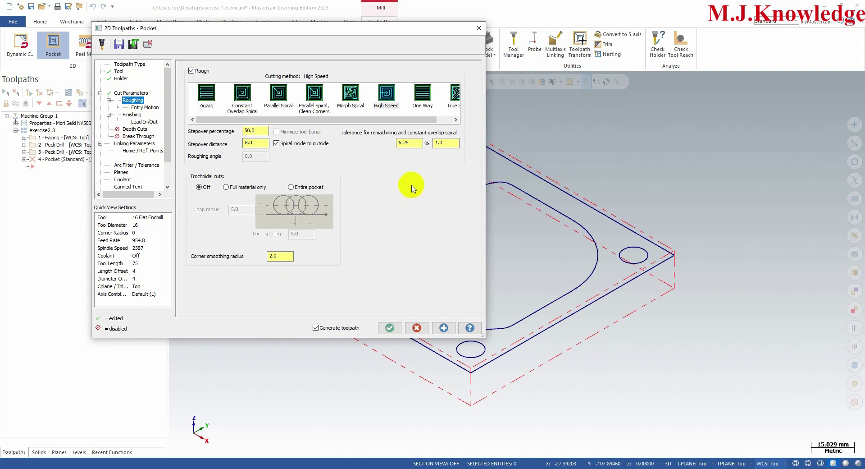
# Switch pocket roughing to Parallel Spiral, keeping the inside-to-outside spiral
pyautogui.click(279, 147)
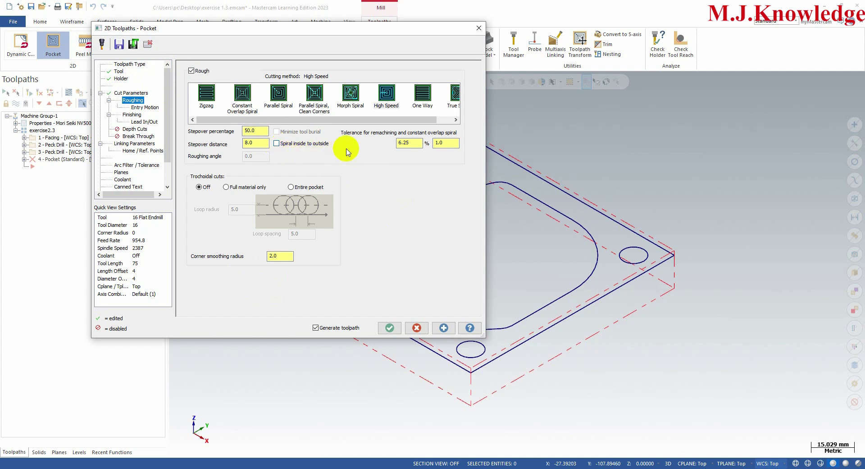
pyautogui.click(276, 144)
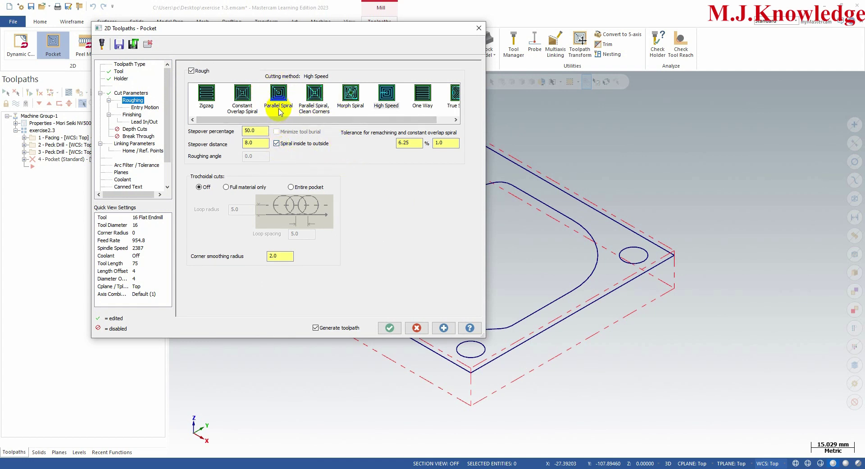
pyautogui.click(280, 99)
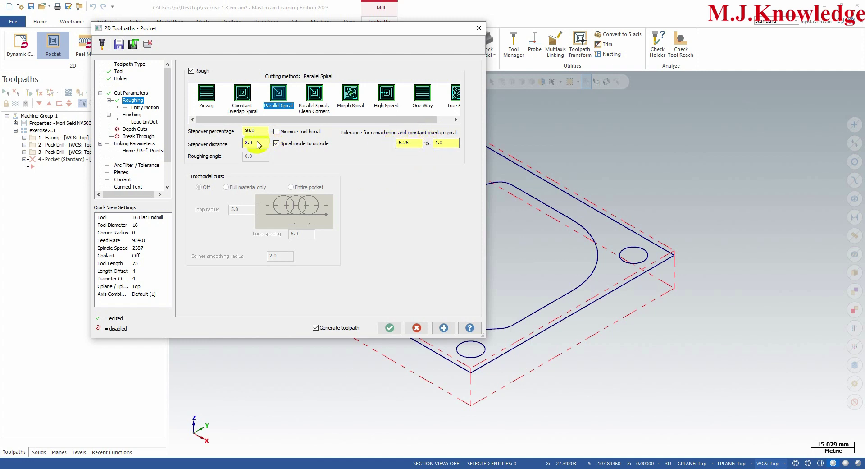
pyautogui.click(143, 108)
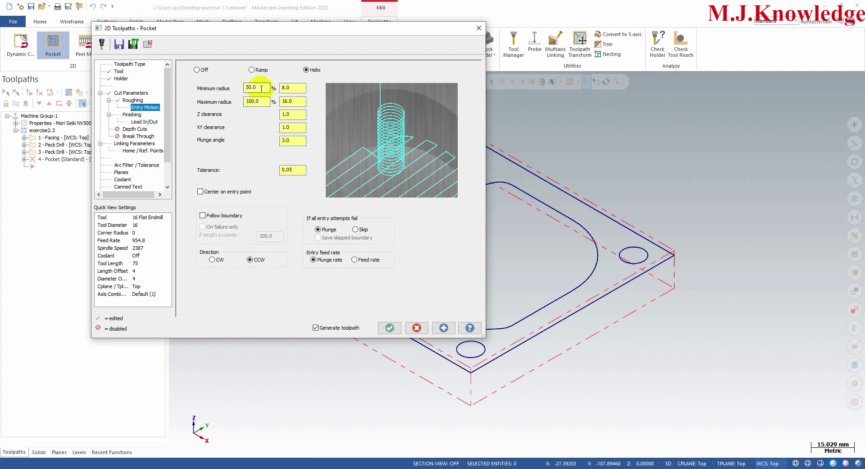
# Set the helix entry minimum radius to 30% and maximum radius to 50%
pyautogui.doubleClick(264, 87)
pyautogui.write('30')
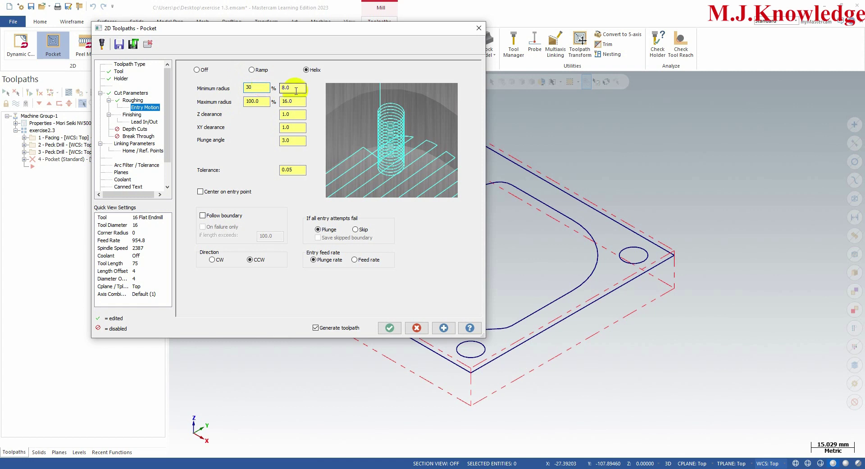
pyautogui.click(267, 100)
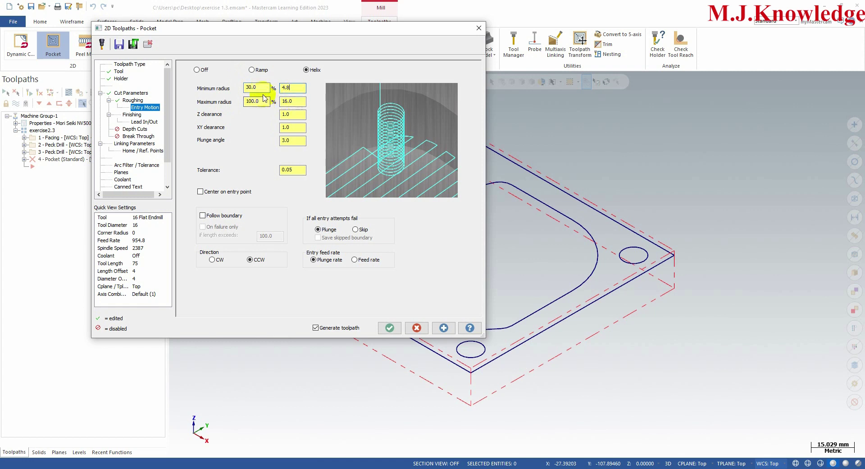
pyautogui.click(288, 89)
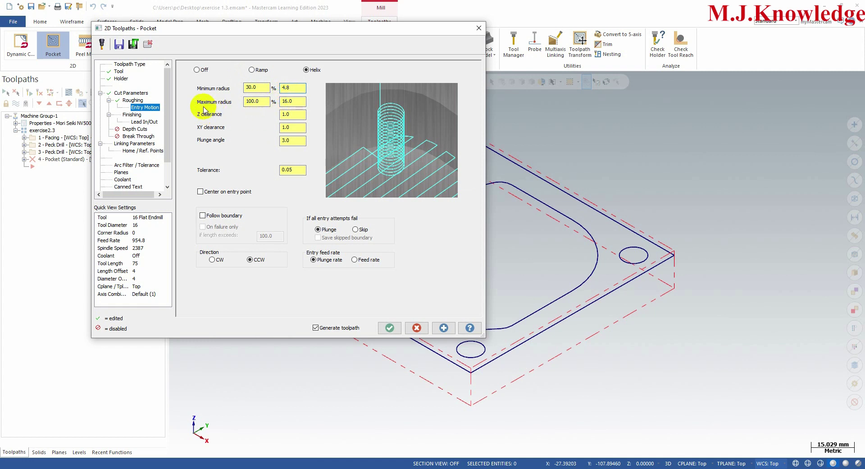
pyautogui.doubleClick(268, 101)
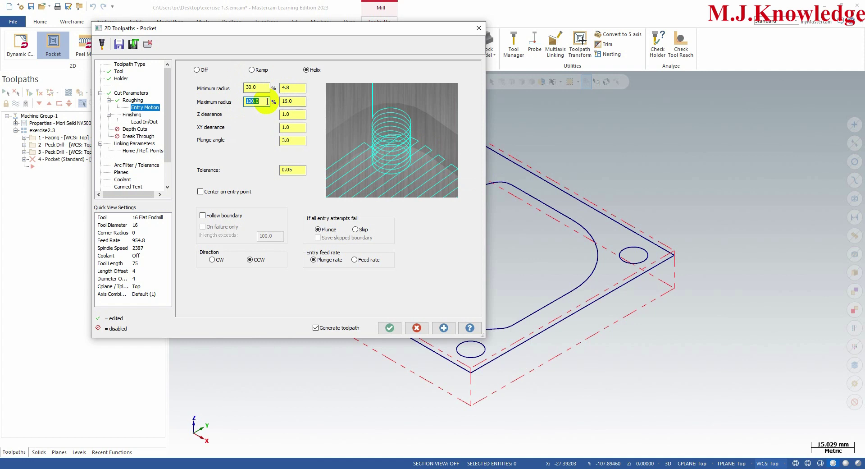
pyautogui.write('50')
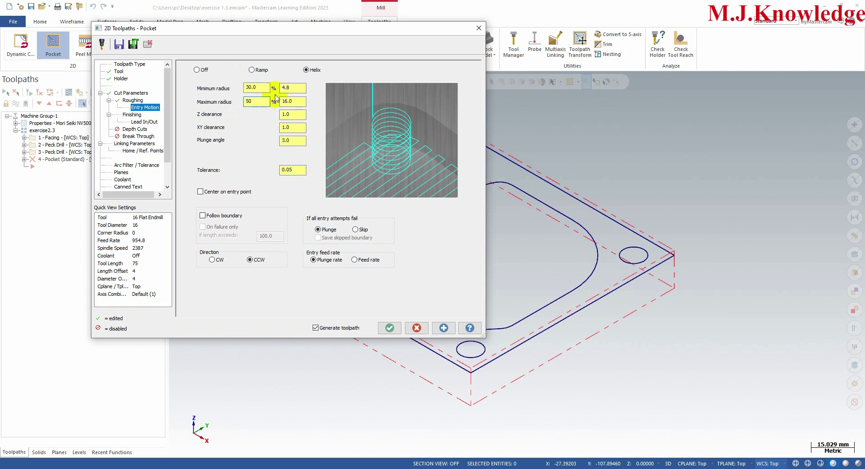
pyautogui.click(291, 101)
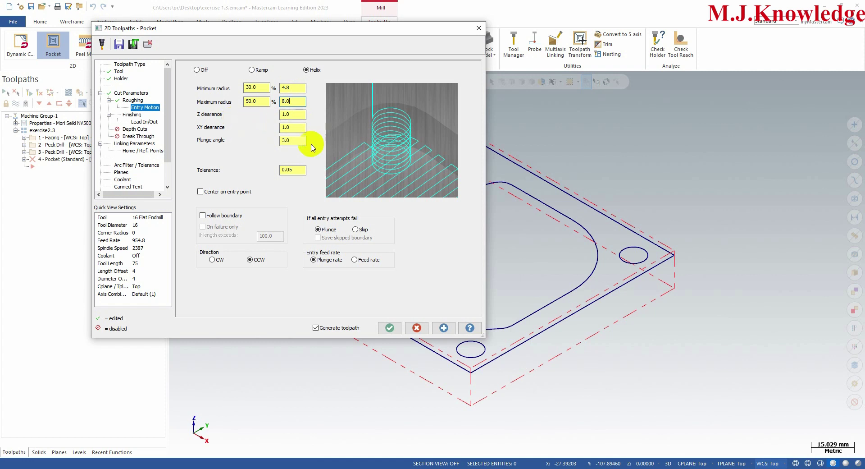
# Set helix Z clearance 0.5, XY clearance 25, plunge angle 2° and tolerance 0.002
pyautogui.doubleClick(293, 115)
pyautogui.write('0.5')
pyautogui.doubleClick(294, 127)
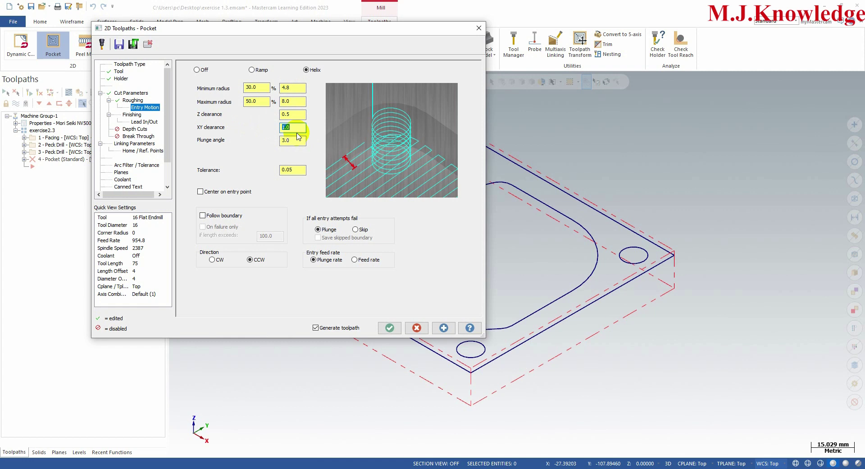
pyautogui.write('25')
pyautogui.click(295, 142)
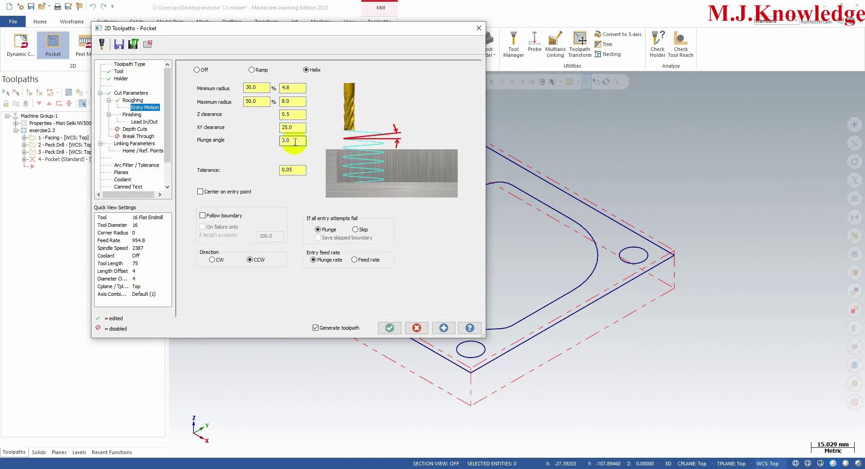
pyautogui.doubleClick(295, 140)
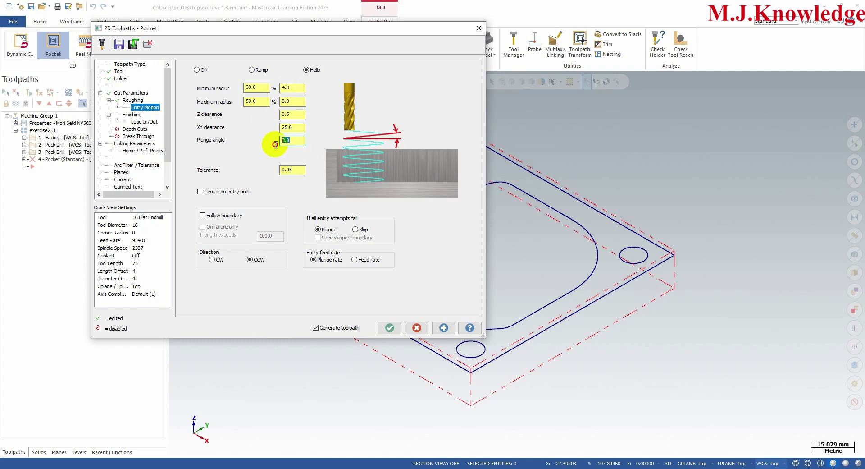
pyautogui.write('2')
pyautogui.doubleClick(294, 170)
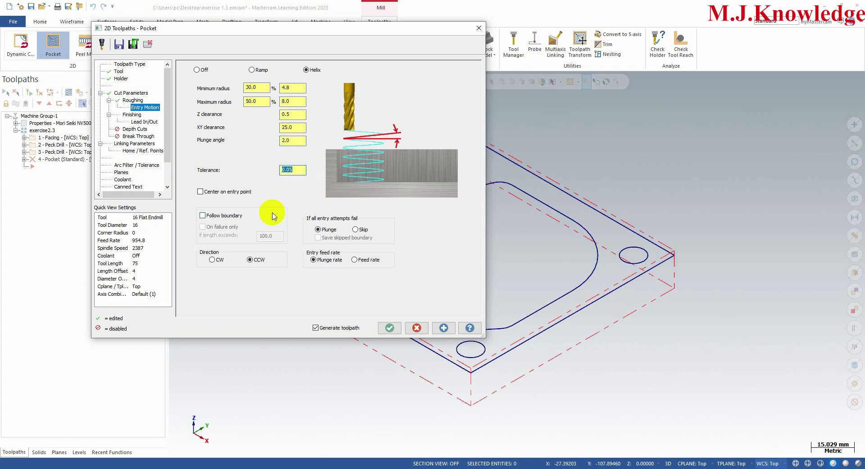
pyautogui.click(295, 172)
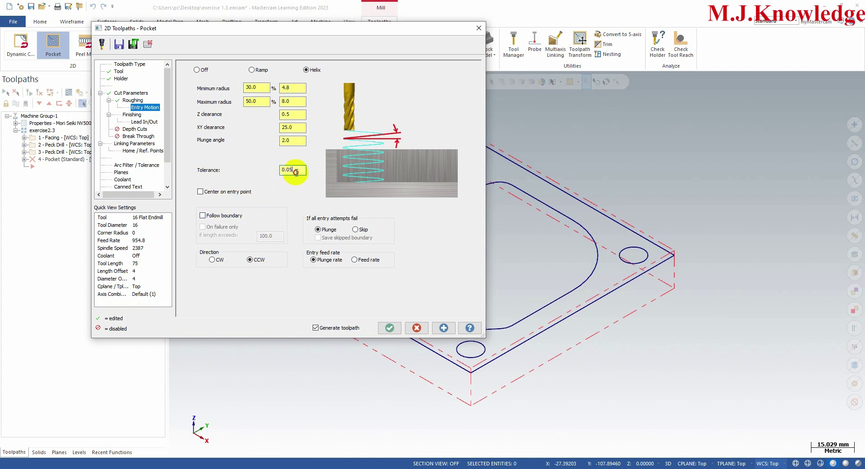
pyautogui.write('02')
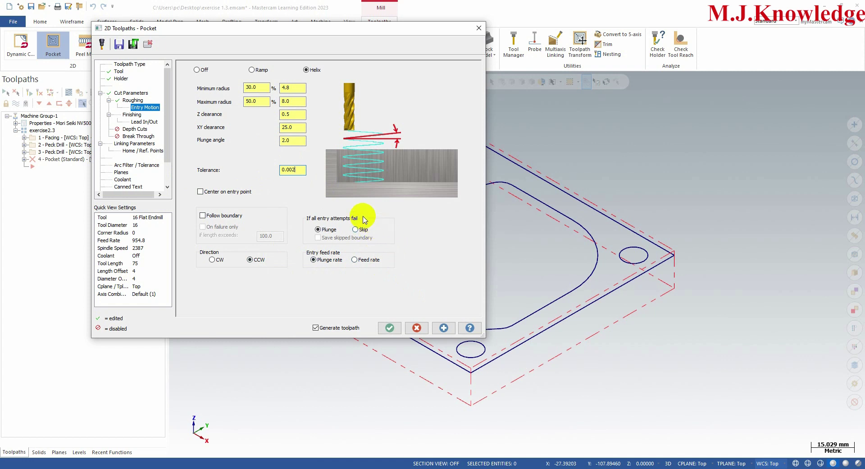
# On the Finishing page, set spacing to 0.1 and enable Keep tool down
pyautogui.click(131, 116)
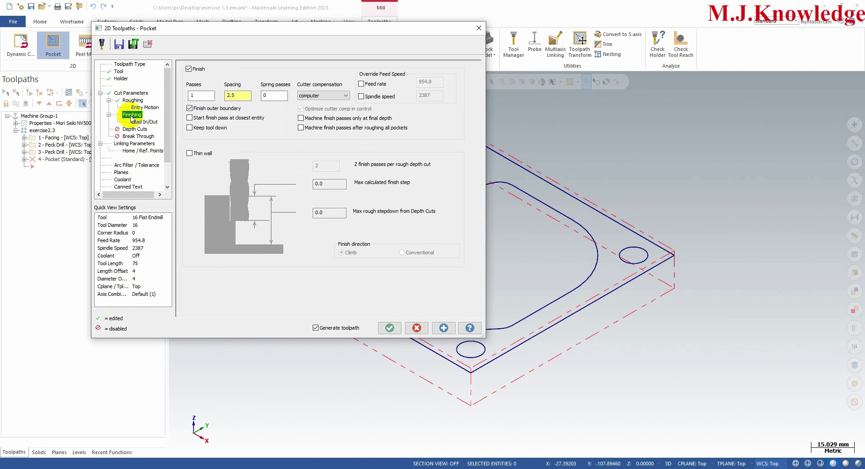
pyautogui.click(237, 94)
pyautogui.doubleClick(238, 95)
pyautogui.write('0.1')
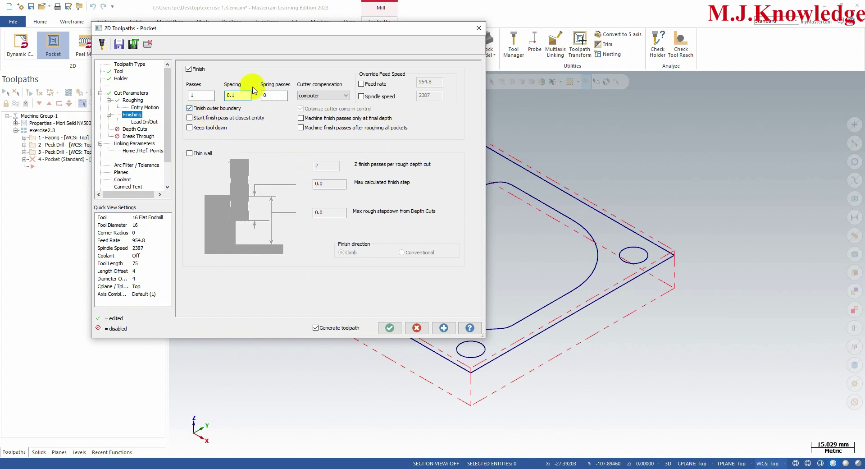
pyautogui.click(228, 94)
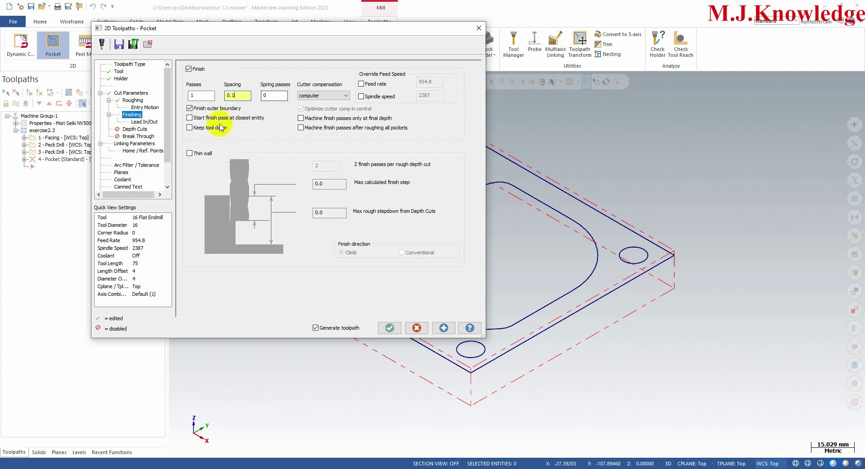
pyautogui.click(195, 128)
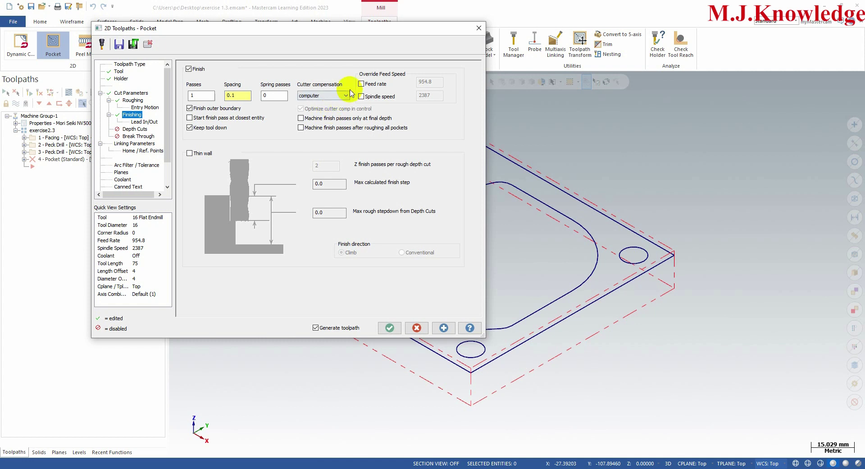
# Set the lead-in entry line length and arc radius to 50%
pyautogui.click(144, 122)
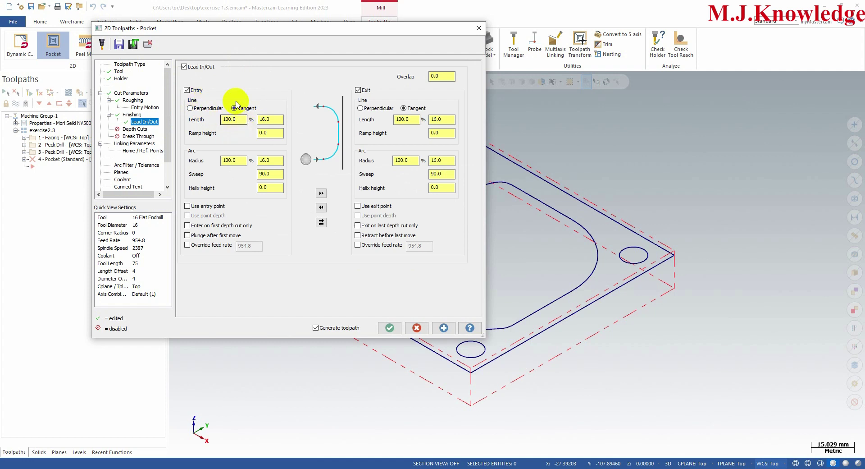
pyautogui.doubleClick(238, 119)
pyautogui.write('50')
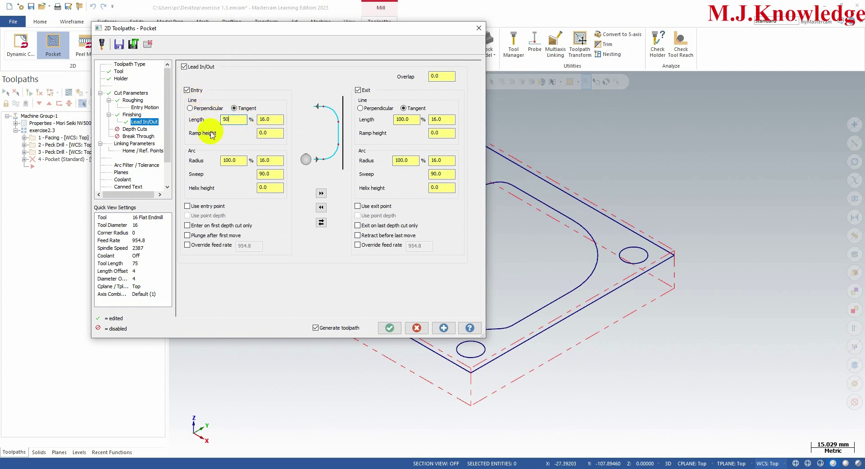
pyautogui.click(273, 119)
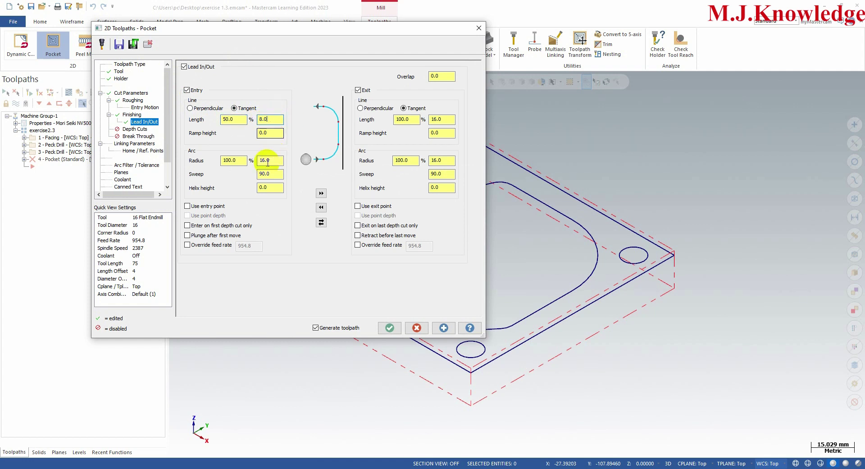
pyautogui.click(240, 158)
pyautogui.doubleClick(240, 159)
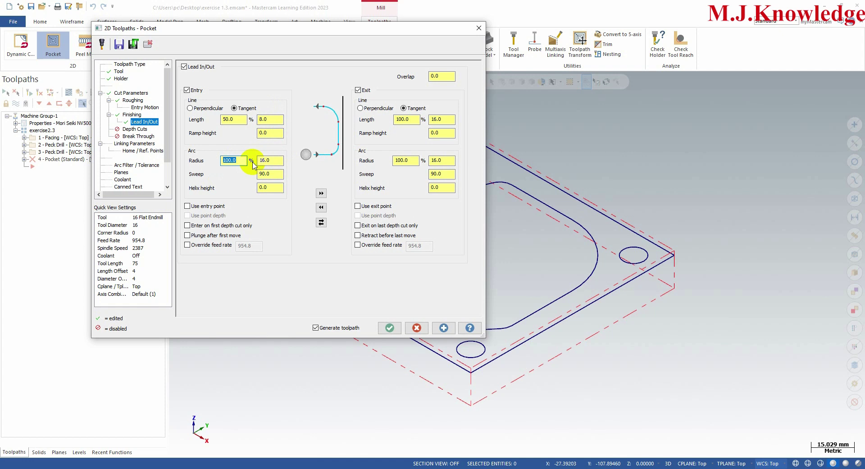
pyautogui.write('50')
pyautogui.press('Tab')
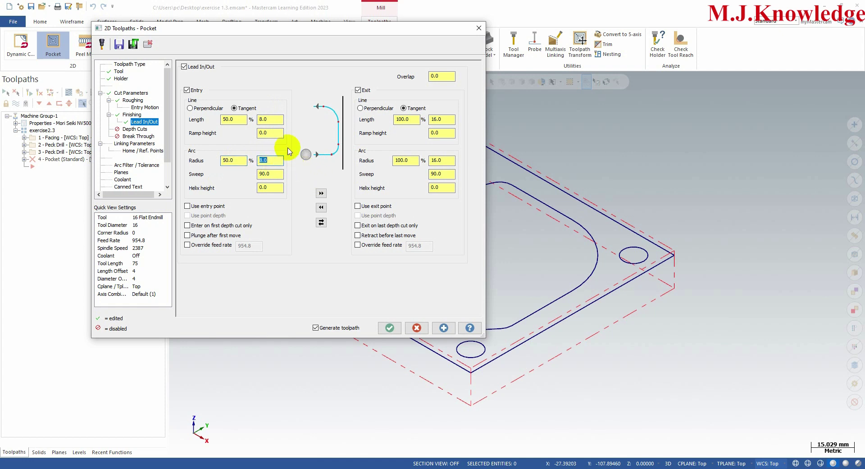
# Set the lead overlap to 1.0 and copy the entry settings to the exit
pyautogui.doubleClick(439, 75)
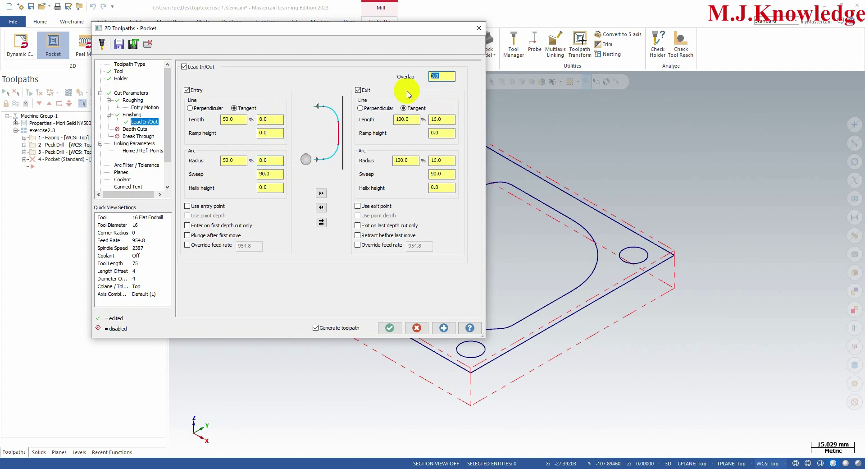
pyautogui.write('1')
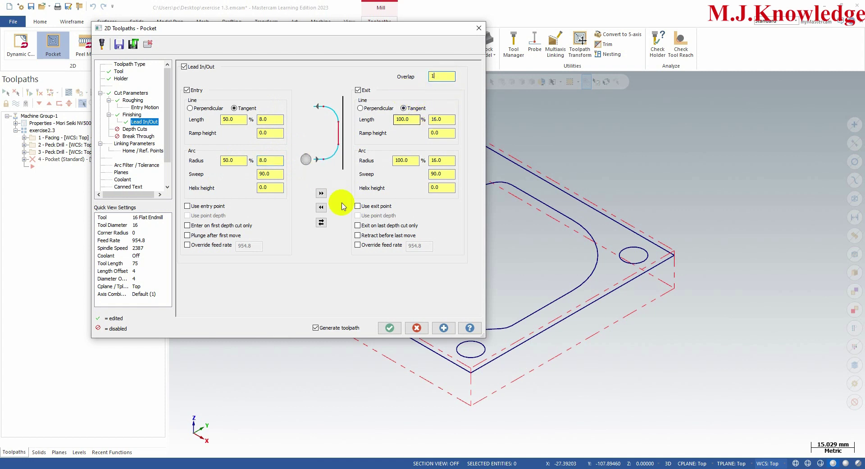
pyautogui.click(320, 194)
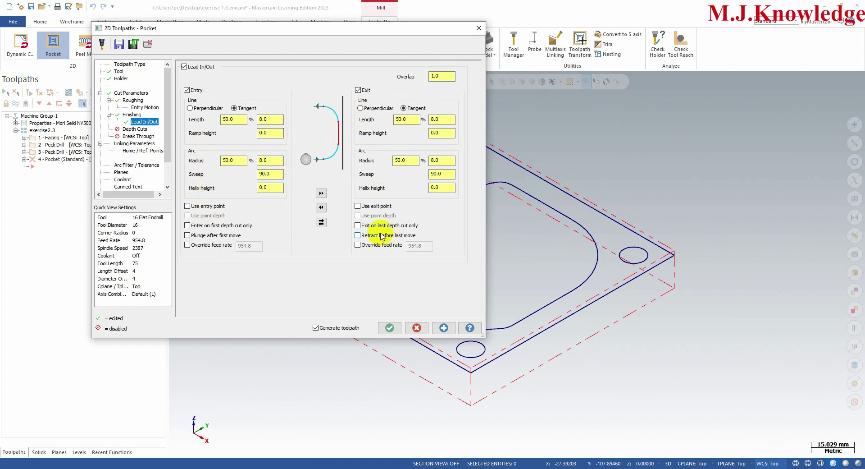
pyautogui.click(135, 130)
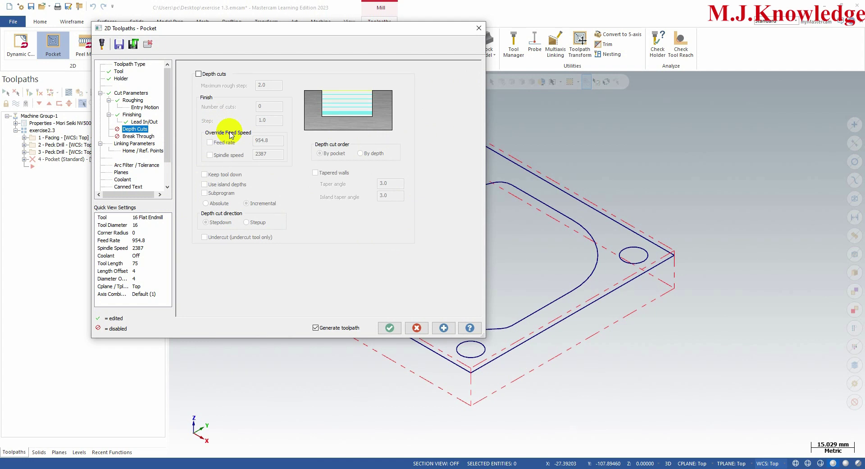
# Enable depth cuts with a 1.0 max rough step and one 0.1 finish cut, tool kept down
pyautogui.click(198, 74)
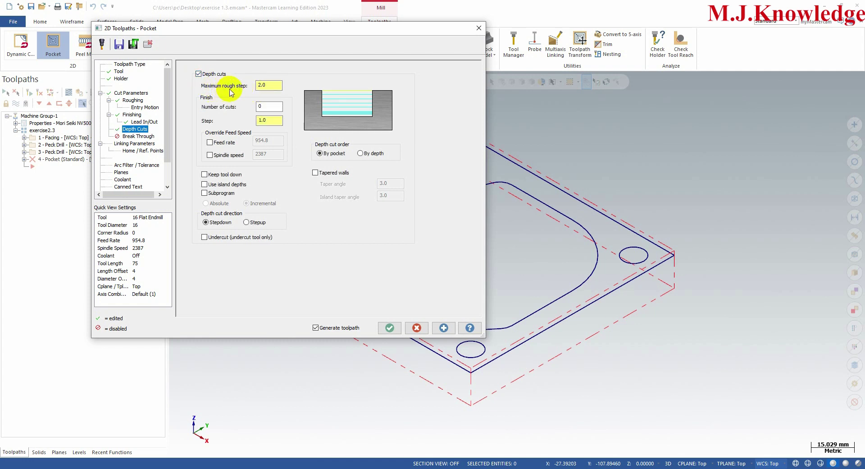
pyautogui.click(274, 84)
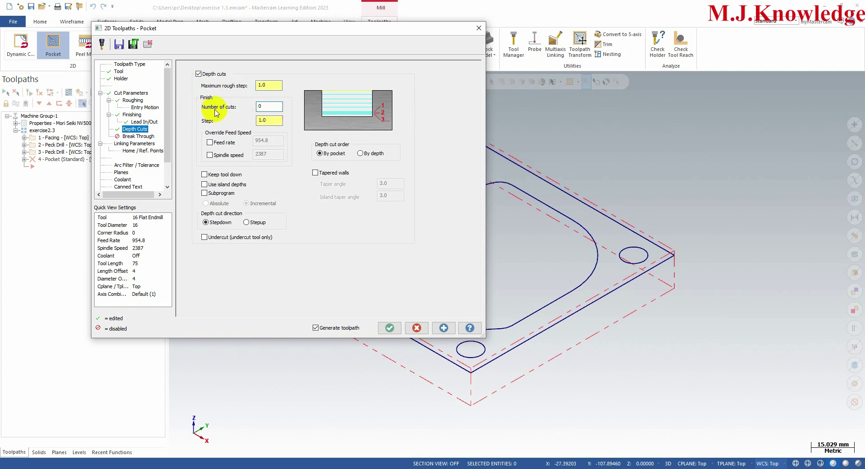
pyautogui.doubleClick(270, 106)
pyautogui.write('1')
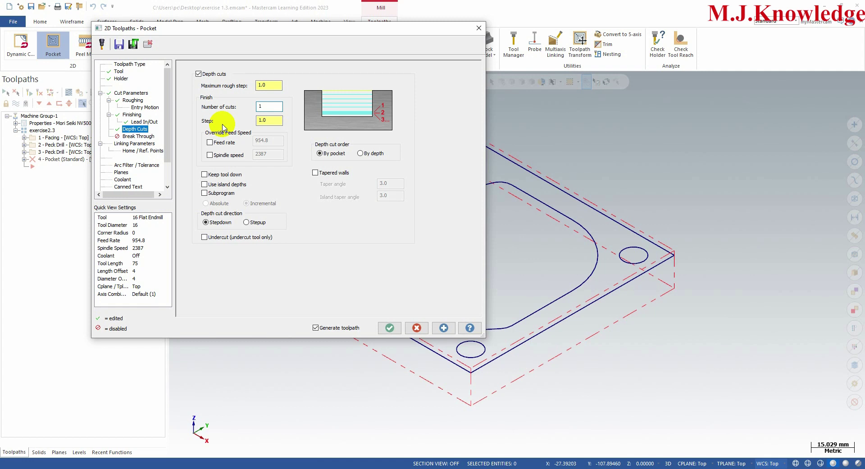
pyautogui.doubleClick(273, 120)
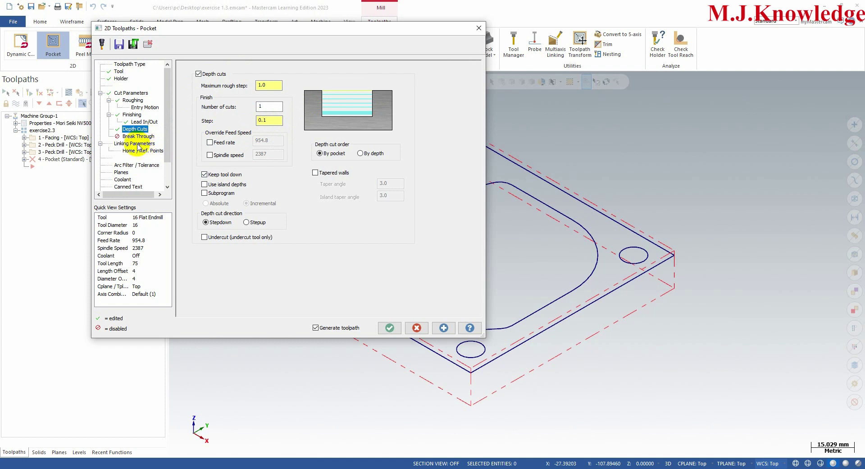
pyautogui.click(135, 144)
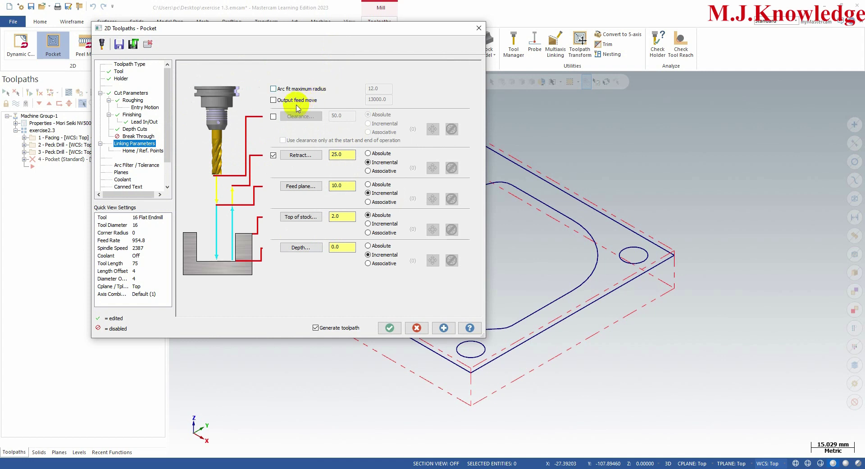
# Set pocket linking: clearance used only at start and end, absolute retract and feed plane, top of stock 0, depth -5.0
pyautogui.click(273, 117)
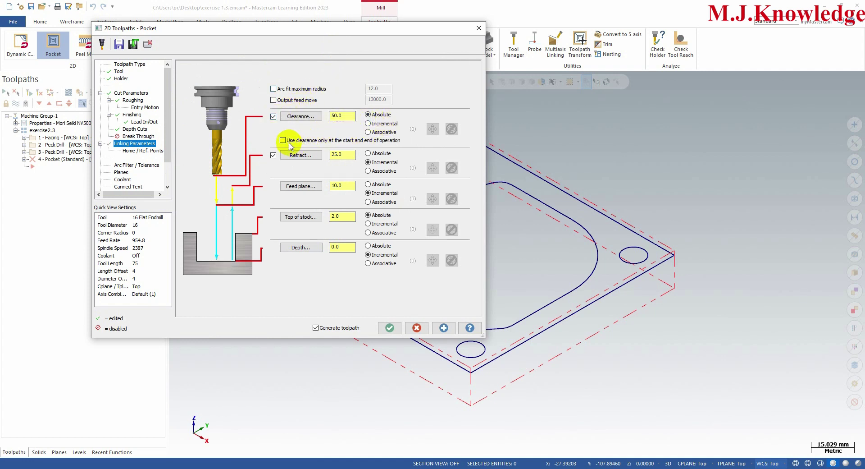
pyautogui.click(283, 140)
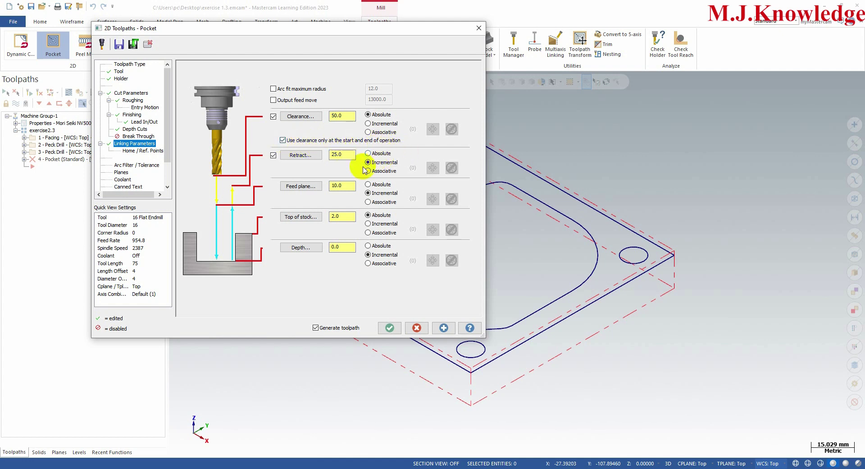
pyautogui.click(371, 154)
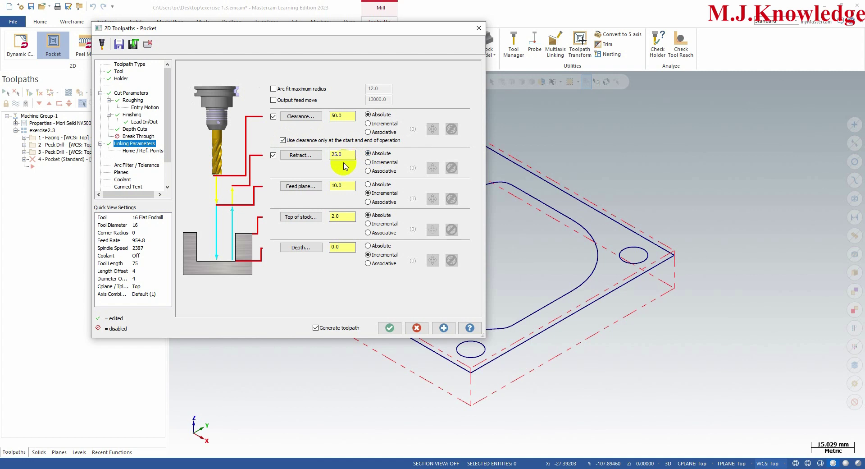
pyautogui.click(381, 185)
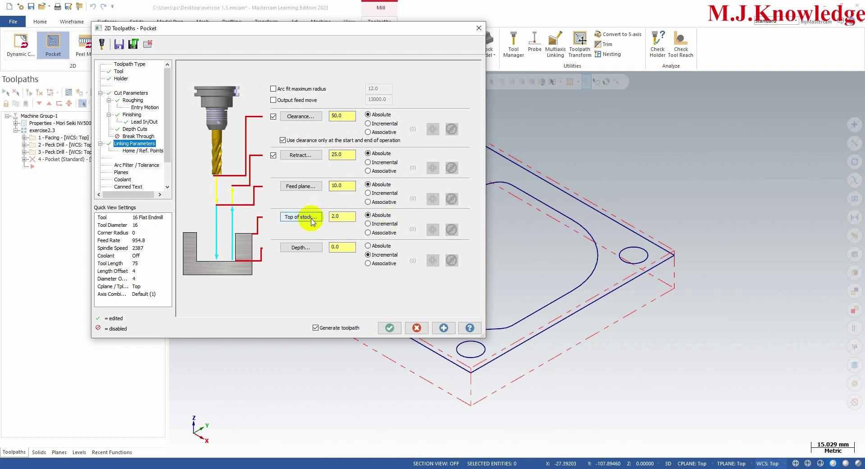
pyautogui.doubleClick(340, 216)
pyautogui.write('0')
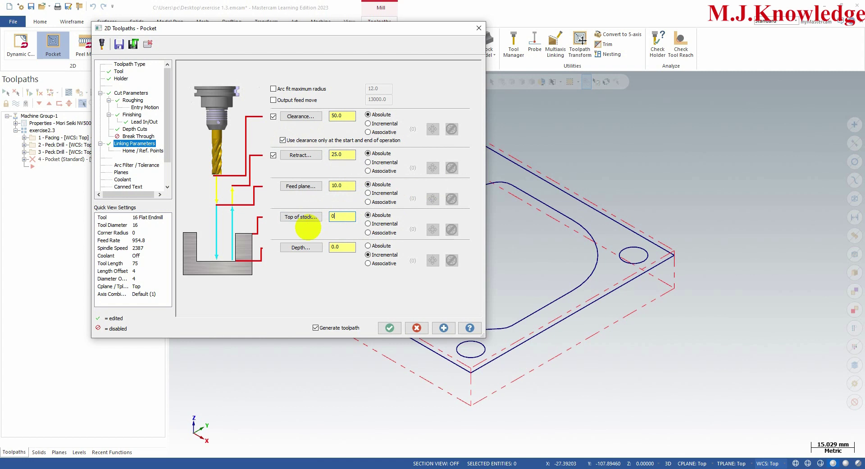
pyautogui.doubleClick(343, 247)
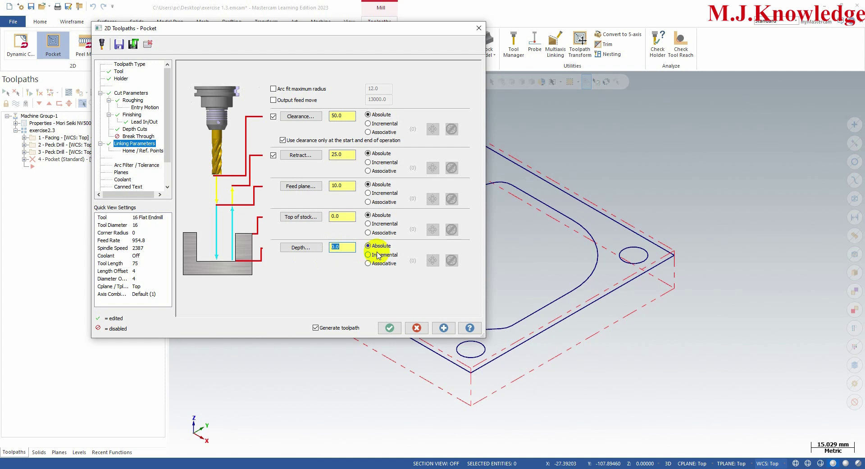
pyautogui.write('-5')
pyautogui.press('Tab')
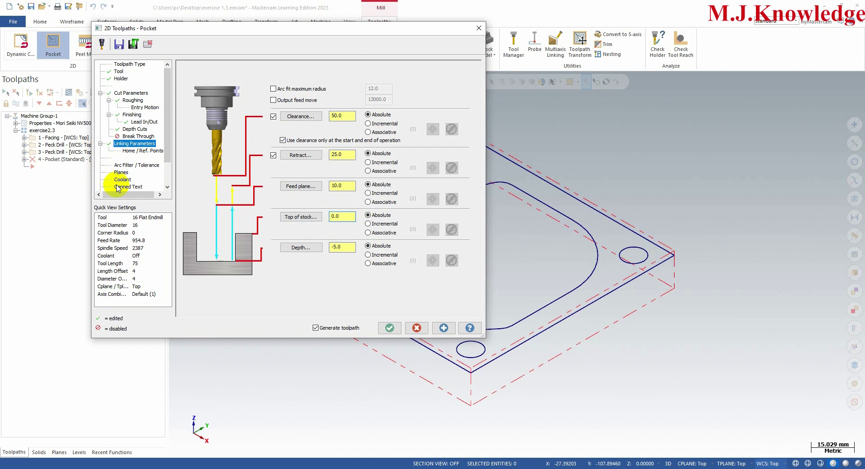
# Set the pocket's Flood coolant to On and regenerate its spiral toolpath
pyautogui.click(121, 172)
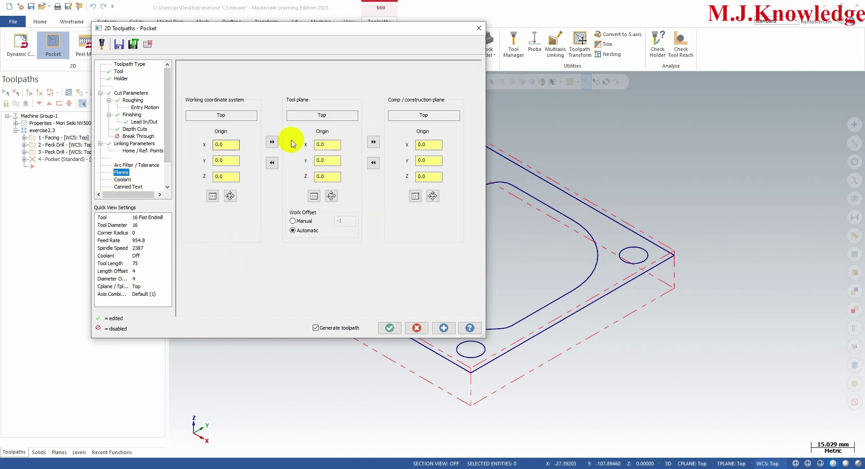
pyautogui.click(136, 180)
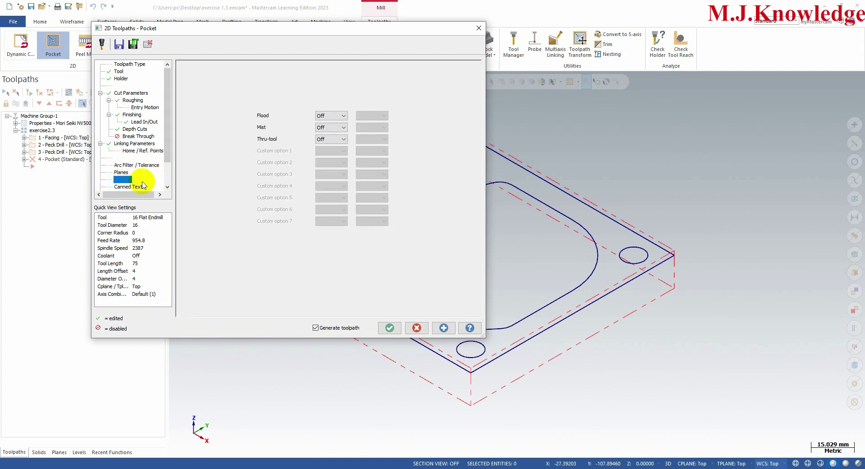
pyautogui.click(336, 116)
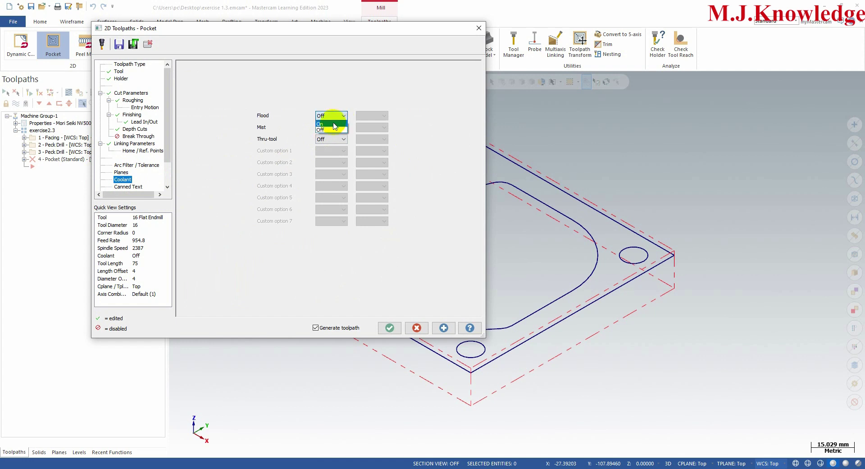
pyautogui.click(330, 124)
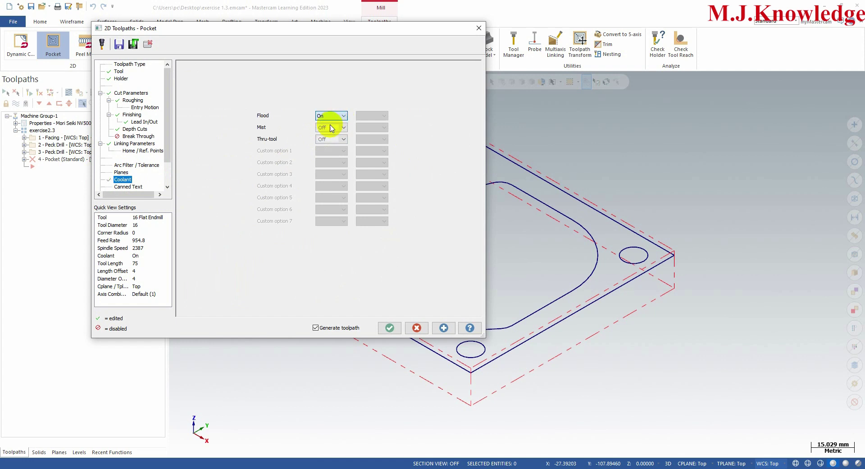
pyautogui.click(443, 328)
pyautogui.moveTo(413, 34)
pyautogui.mouseDown()
pyautogui.moveTo(260, 150)
pyautogui.moveTo(383, 54)
pyautogui.moveTo(150, 106)
pyautogui.moveTo(280, 48)
pyautogui.moveTo(309, 61)
pyautogui.mouseUp()
# Accept the Pocket dialog, then select all four operations and verify them in Mastercam Simulator
pyautogui.click(287, 342)
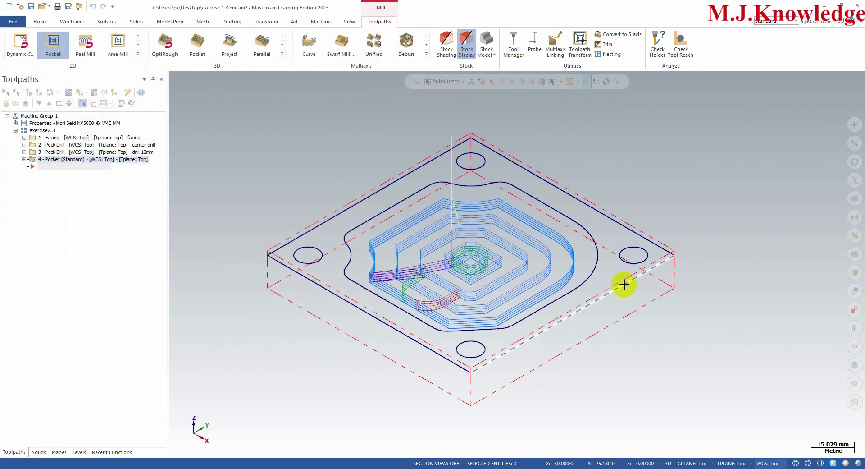
pyautogui.scroll(1, 483, 230)
pyautogui.scroll(1, 458, 279)
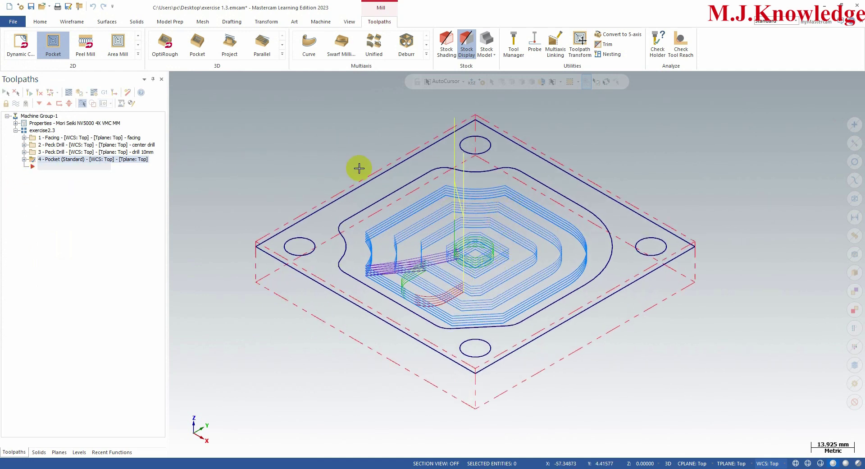
pyautogui.click(6, 92)
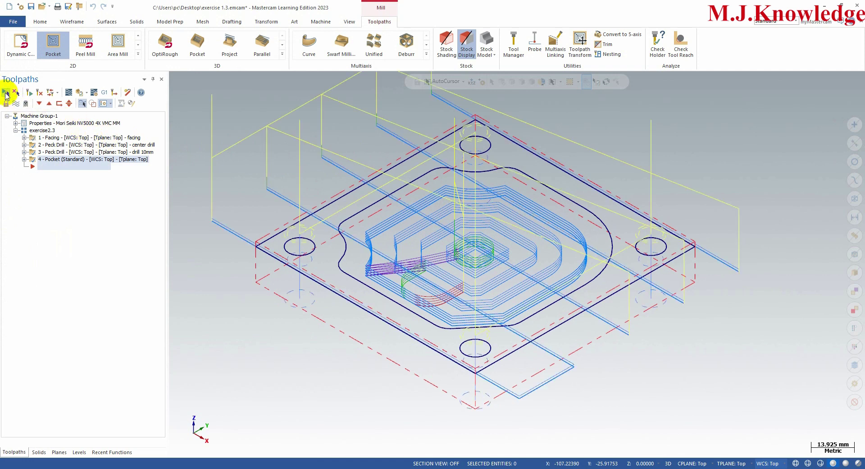
pyautogui.click(80, 93)
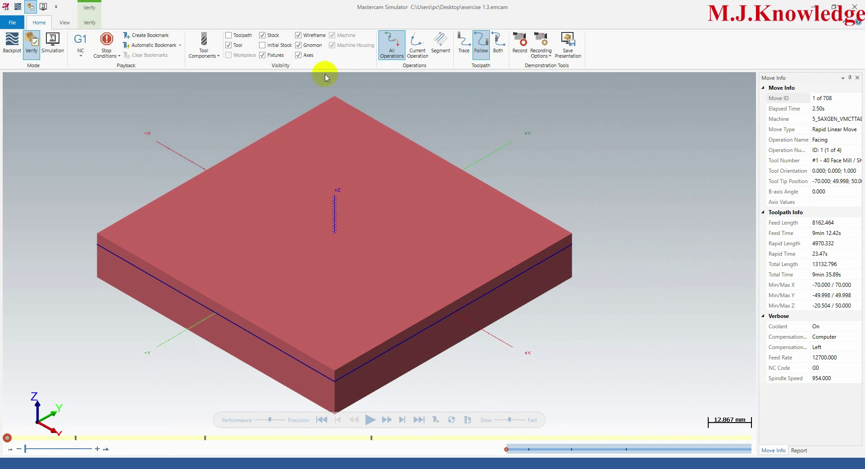
# Hide the axes, slow the playback and run the simulation with Color Loop enabled
pyautogui.click(299, 55)
pyautogui.moveTo(510, 419); pyautogui.dragTo(500, 419)
pyautogui.click(370, 419)
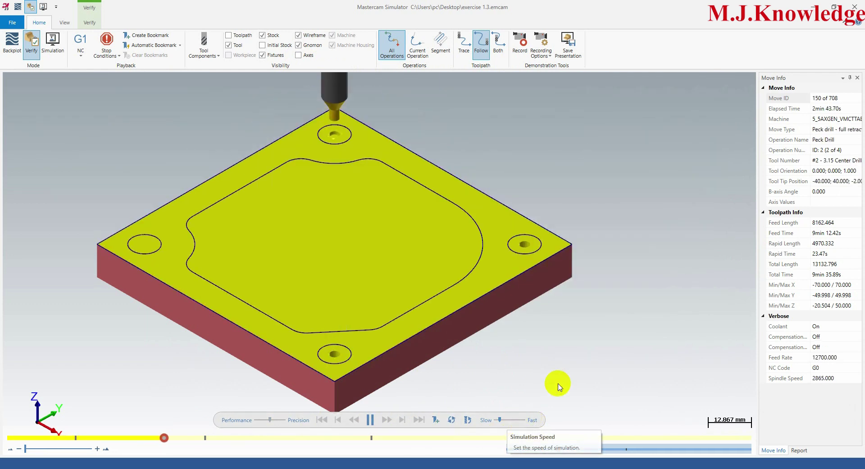
pyautogui.click(88, 21)
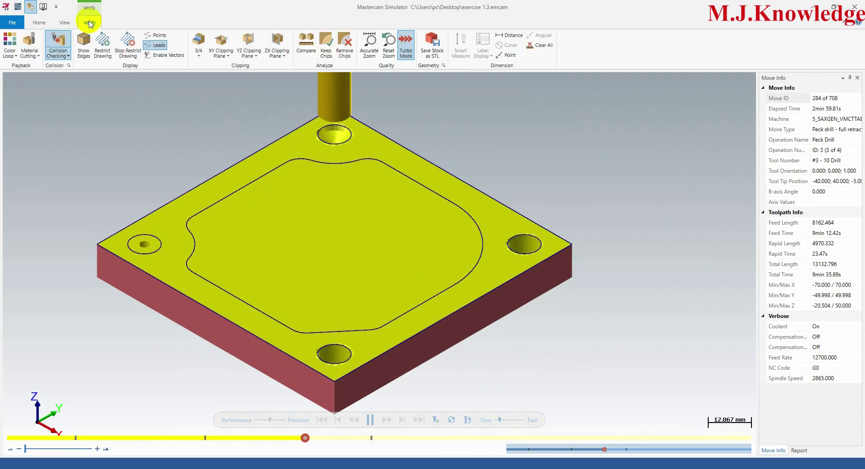
pyautogui.click(8, 42)
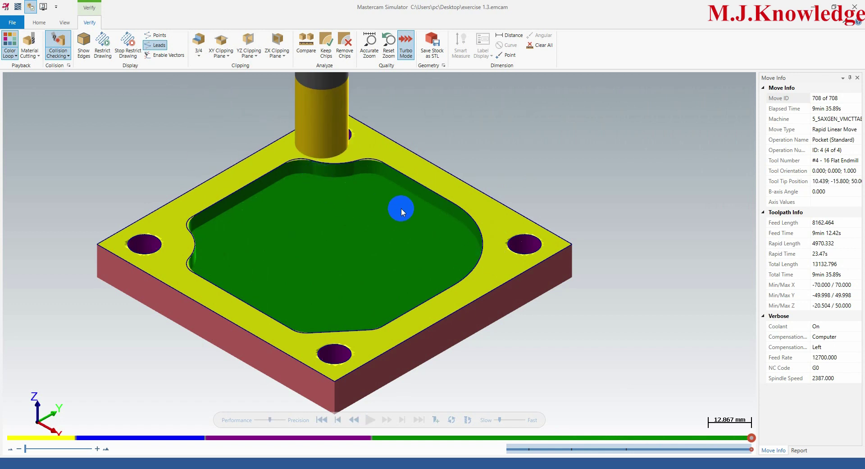
# Hide the tool to inspect the machined pocket, then show it again and close the Simulator
pyautogui.click(40, 23)
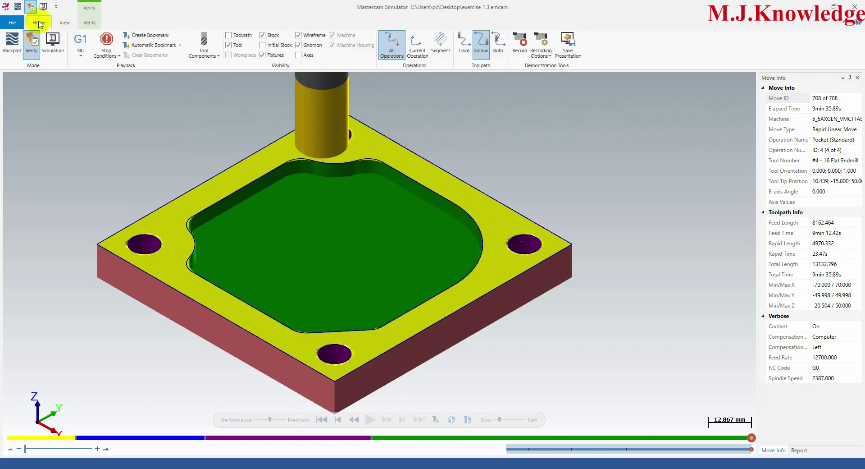
pyautogui.click(232, 48)
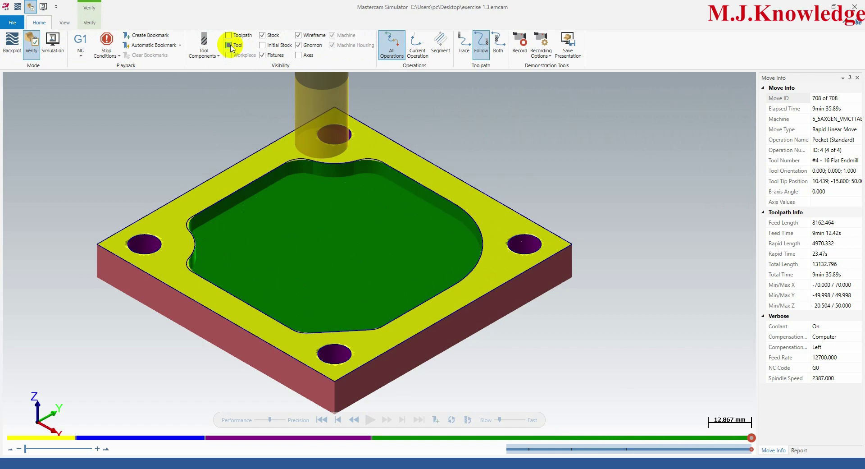
pyautogui.click(232, 48)
pyautogui.scroll(3, 367, 221)
pyautogui.scroll(-2, 328, 217)
pyautogui.scroll(1, 336, 173)
pyautogui.scroll(2, 339, 172)
pyautogui.scroll(1, 340, 170)
pyautogui.scroll(-1, 343, 171)
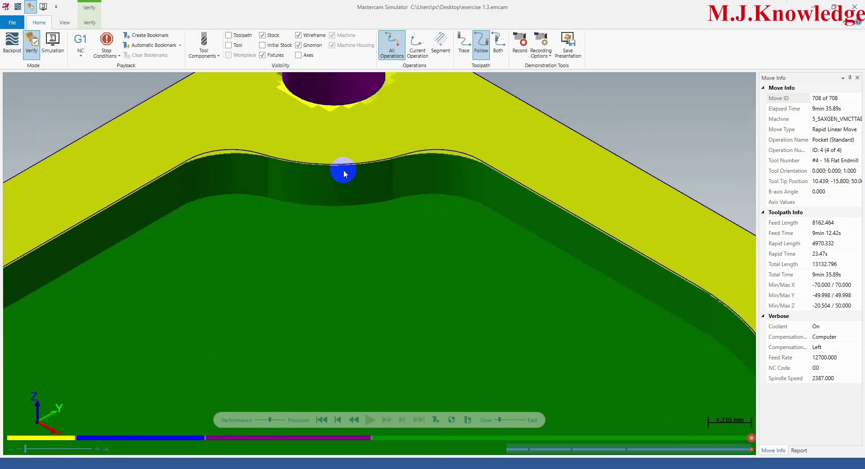
pyautogui.scroll(-1, 360, 176)
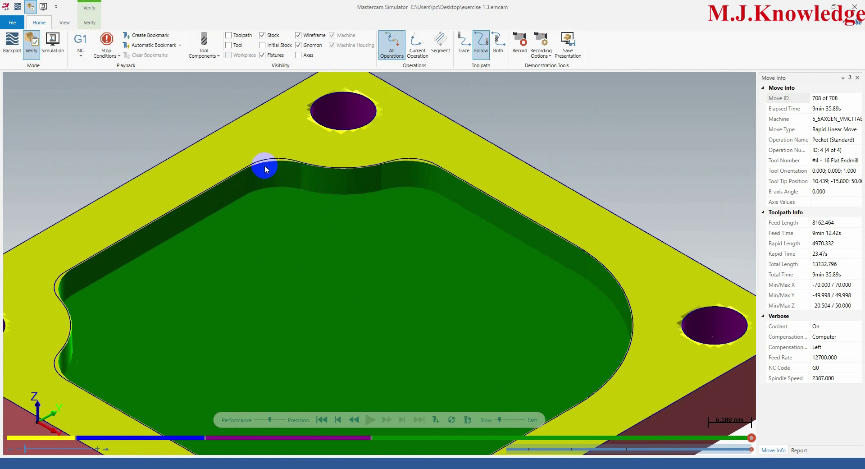
pyautogui.scroll(3, 265, 169)
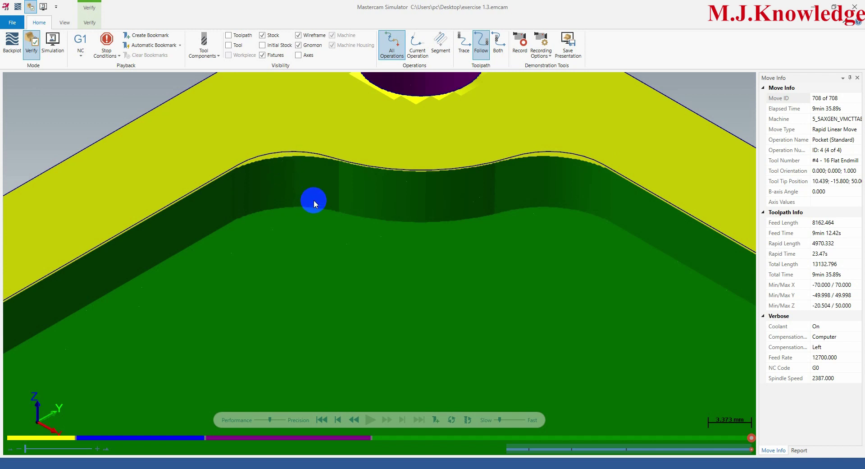
pyautogui.scroll(-5, 315, 165)
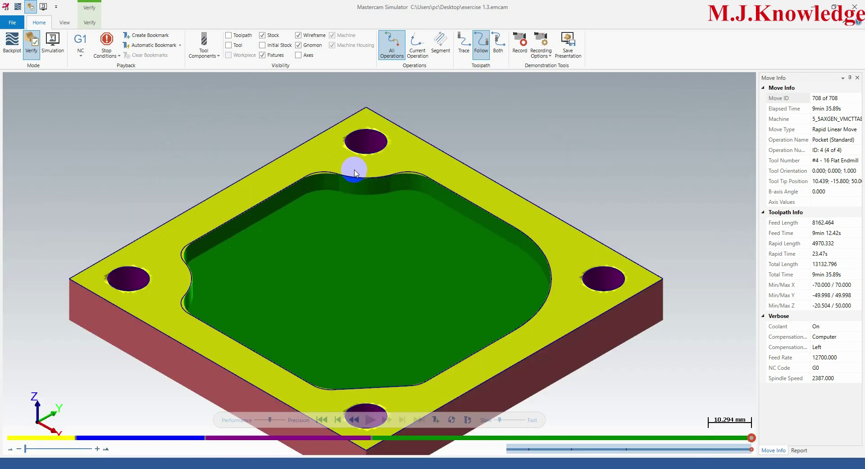
pyautogui.scroll(-4, 352, 190)
pyautogui.scroll(4, 348, 215)
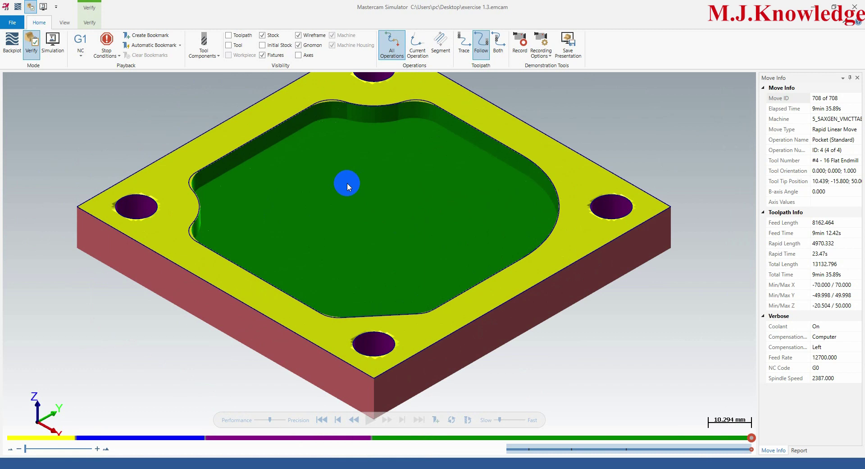
pyautogui.scroll(-2, 347, 182)
pyautogui.scroll(2, 352, 137)
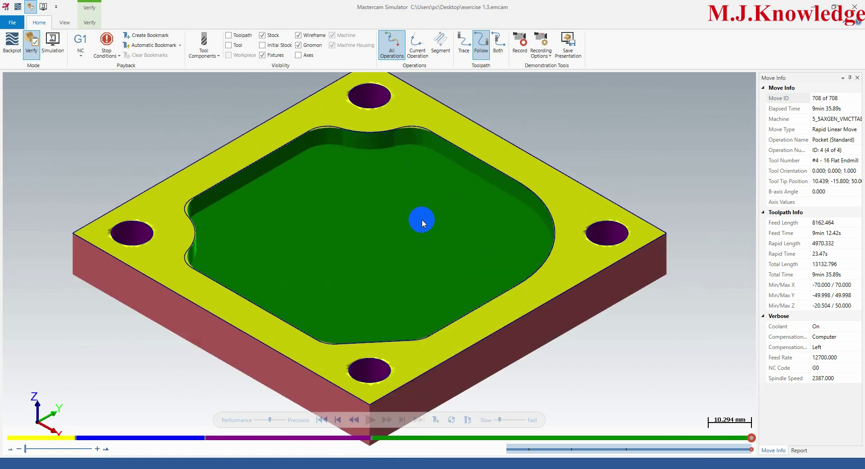
pyautogui.scroll(-1, 343, 245)
pyautogui.scroll(1, 342, 239)
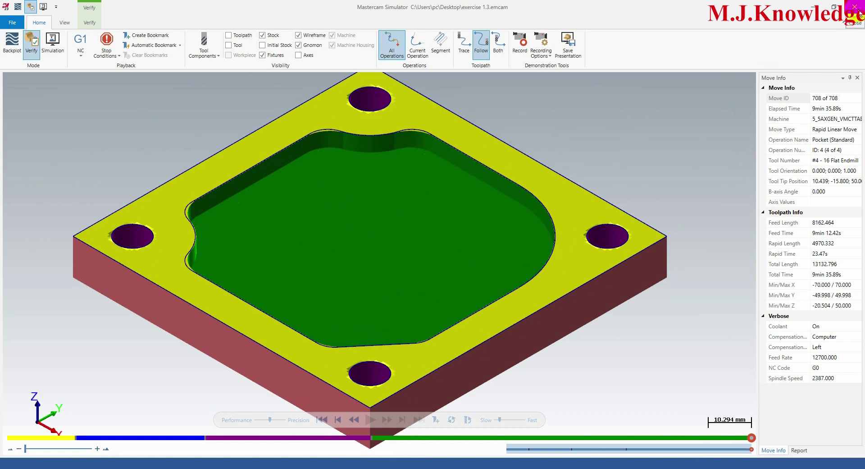
pyautogui.click(228, 45)
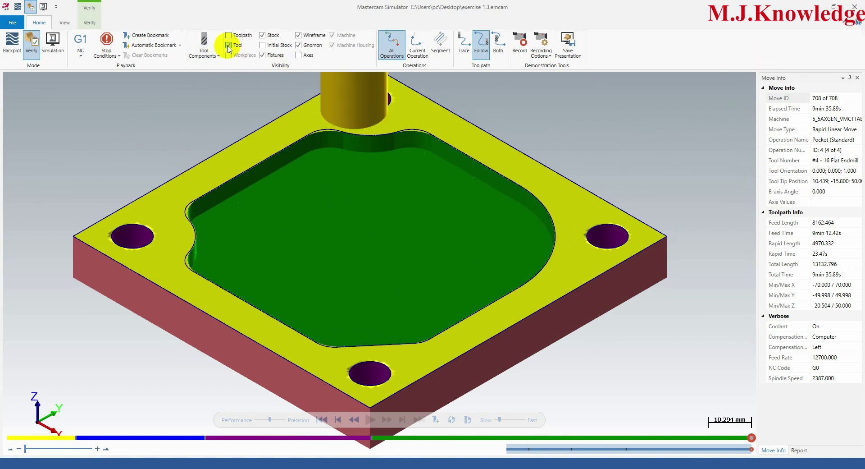
pyautogui.click(855, 7)
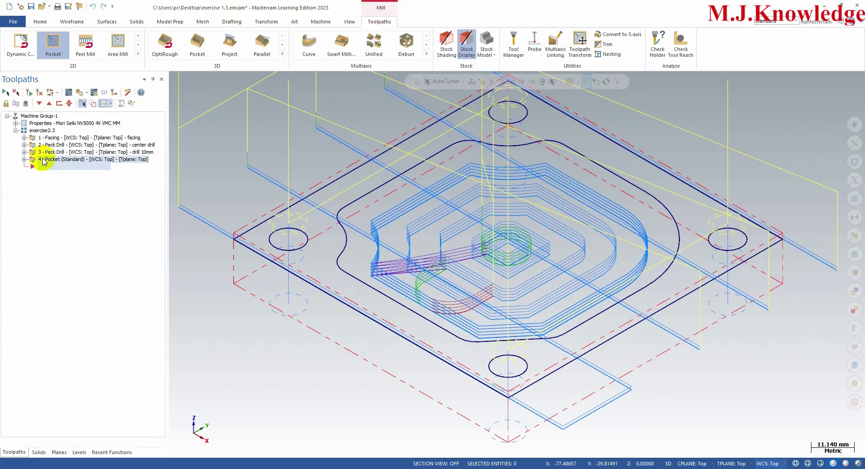
# Paste copied operations, then delete the unwanted pasted operations 5 to 8
pyautogui.click(46, 160)
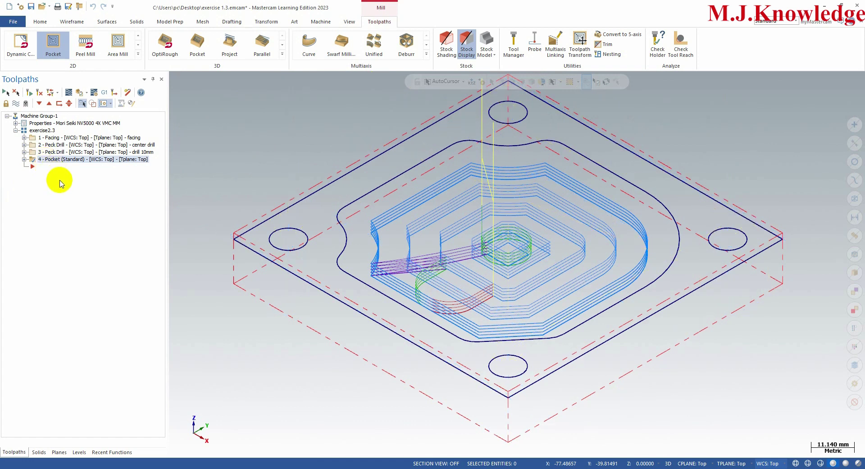
pyautogui.hotkey('ctrl', 'v')
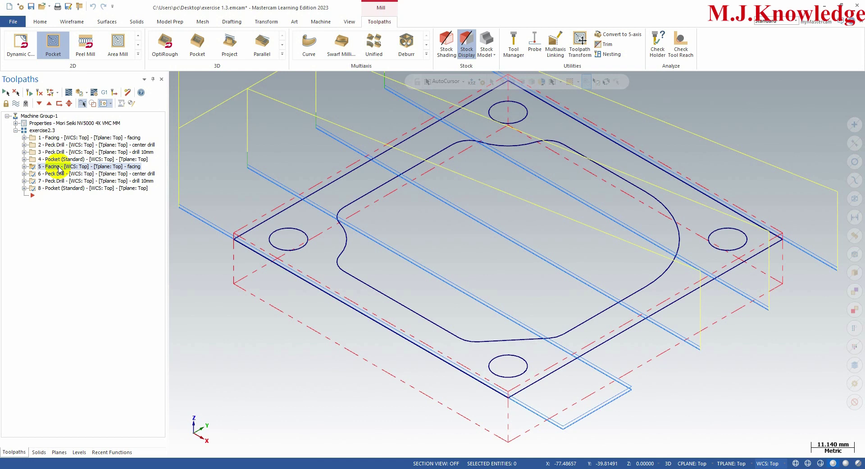
pyautogui.rightClick(59, 170)
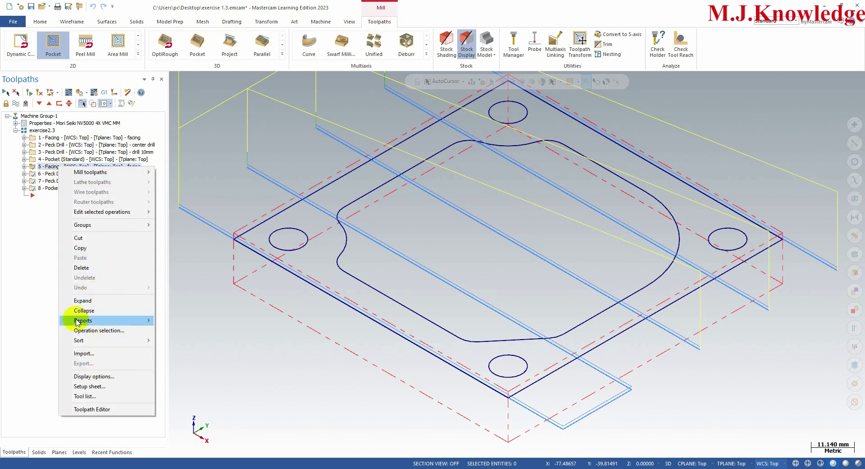
pyautogui.click(98, 269)
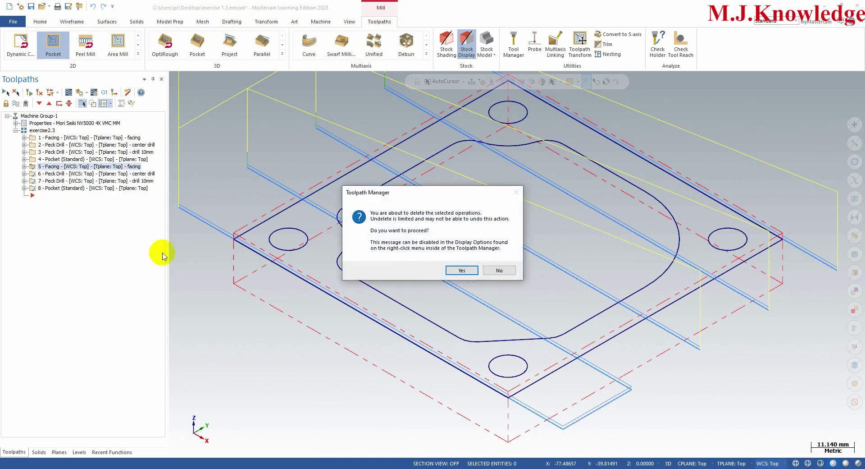
pyautogui.click(463, 267)
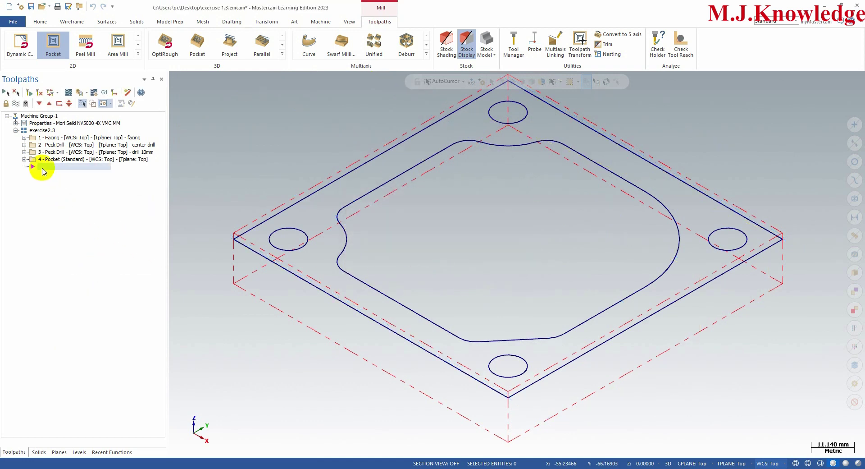
# Paste a single copy of the Pocket operation as operation 5 and open its parameters
pyautogui.click(37, 160)
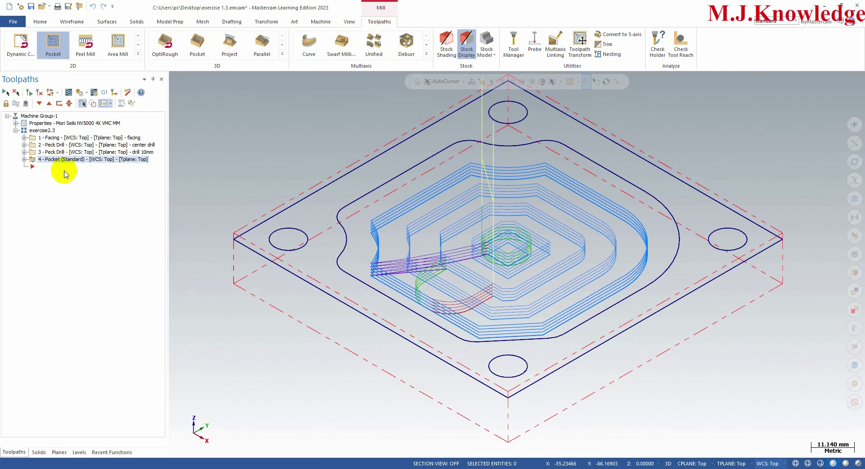
pyautogui.hotkey('ctrl', 'v')
pyautogui.click(24, 166)
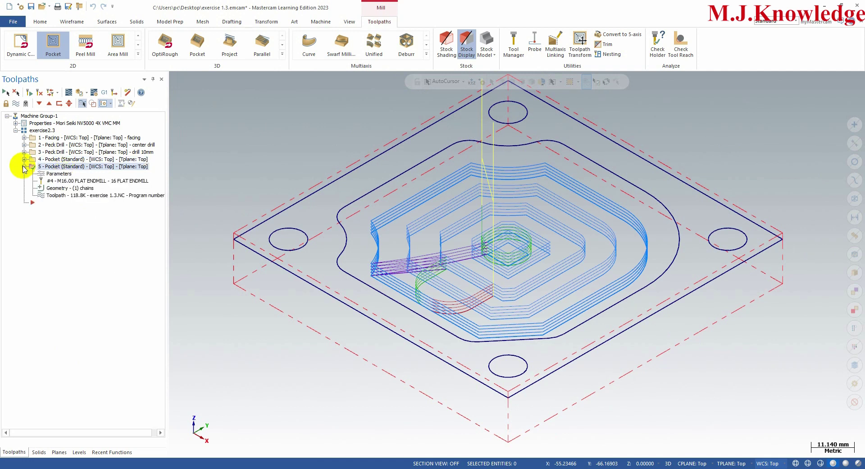
pyautogui.click(60, 174)
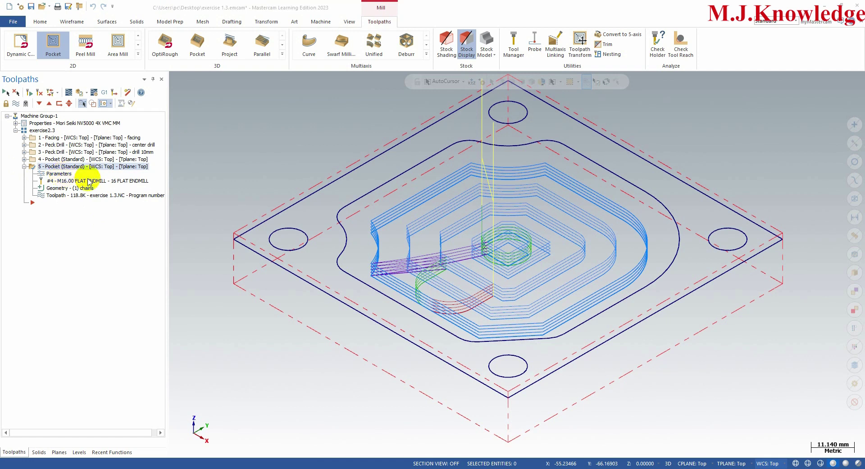
# On the Tool page, create a new 10 mm Flat Endmill as tool 5 with recalculated feeds and speeds
pyautogui.moveTo(119, 42); pyautogui.dragTo(196, 35)
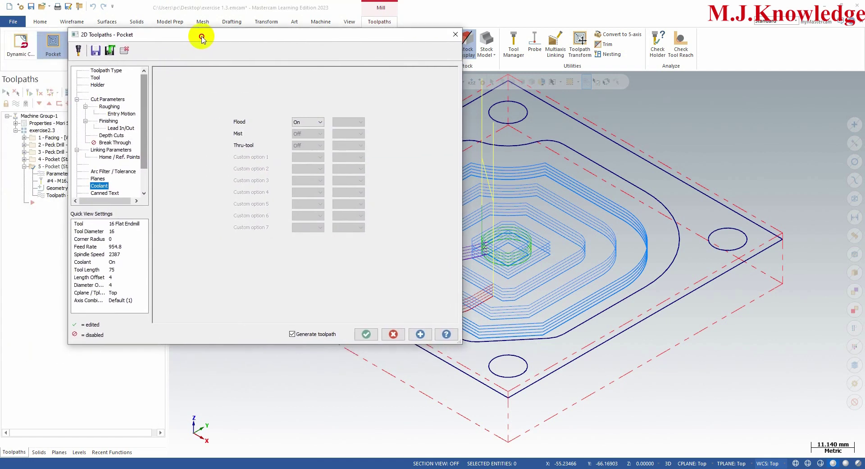
pyautogui.click(96, 79)
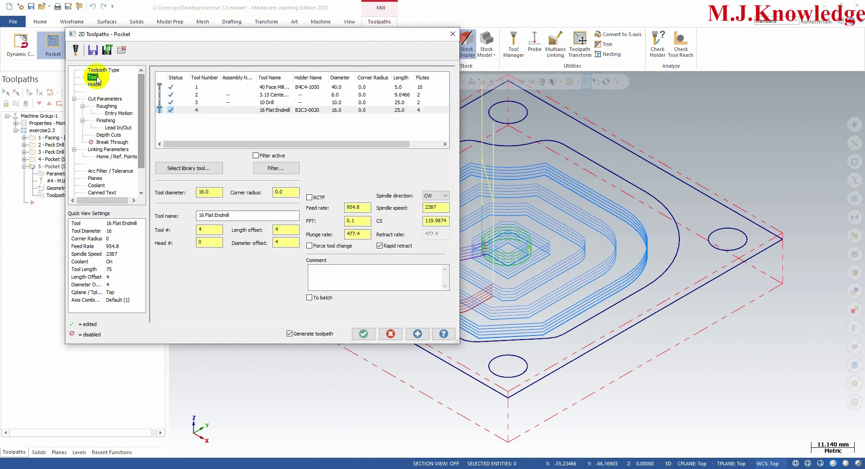
pyautogui.rightClick(188, 126)
pyautogui.click(217, 136)
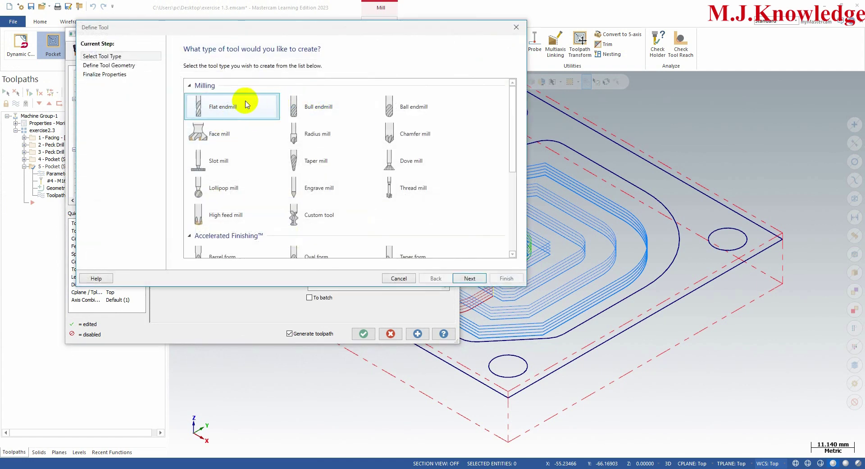
pyautogui.doubleClick(228, 106)
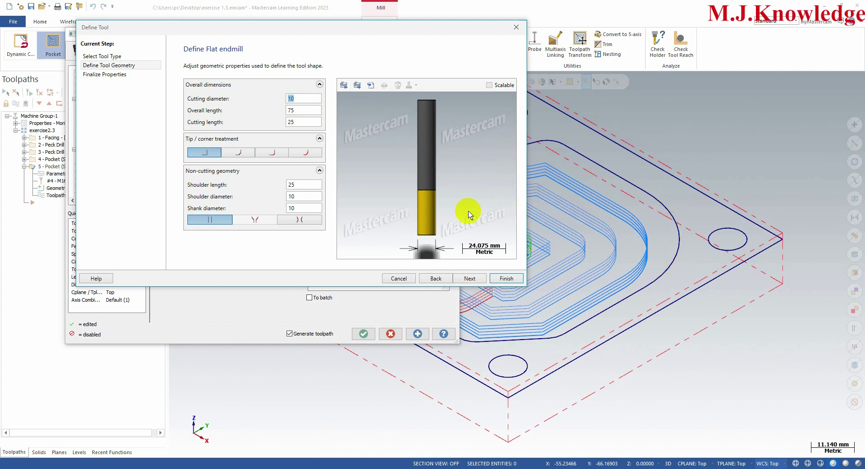
pyautogui.click(470, 279)
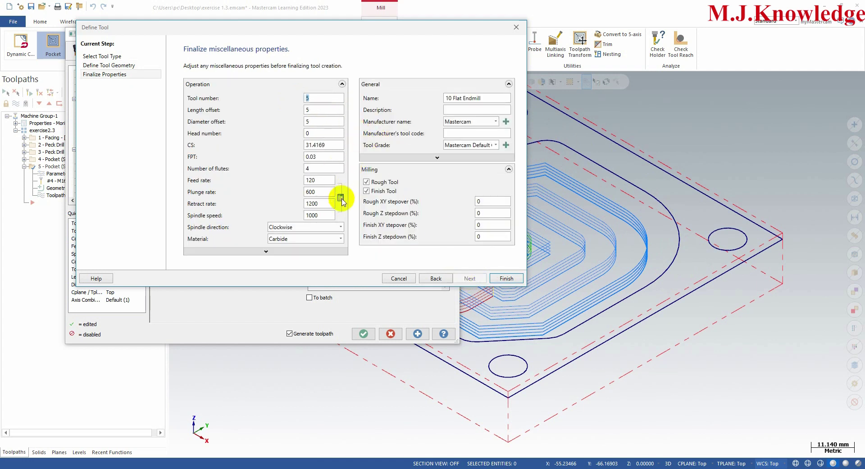
pyautogui.click(341, 199)
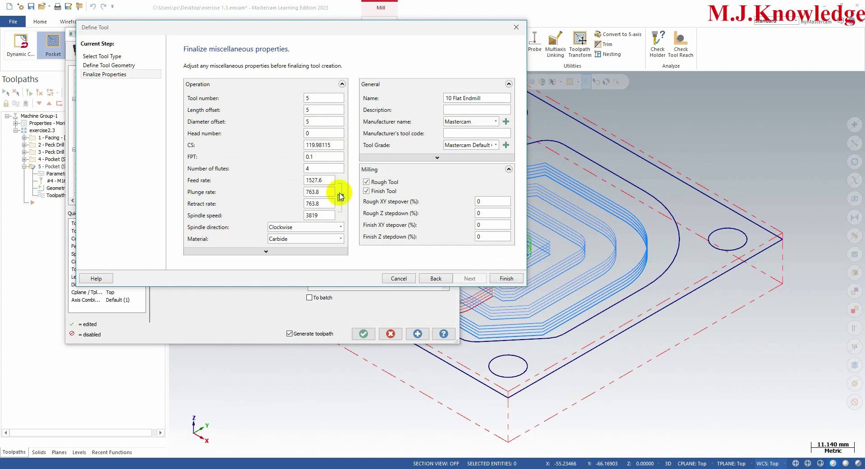
pyautogui.click(503, 279)
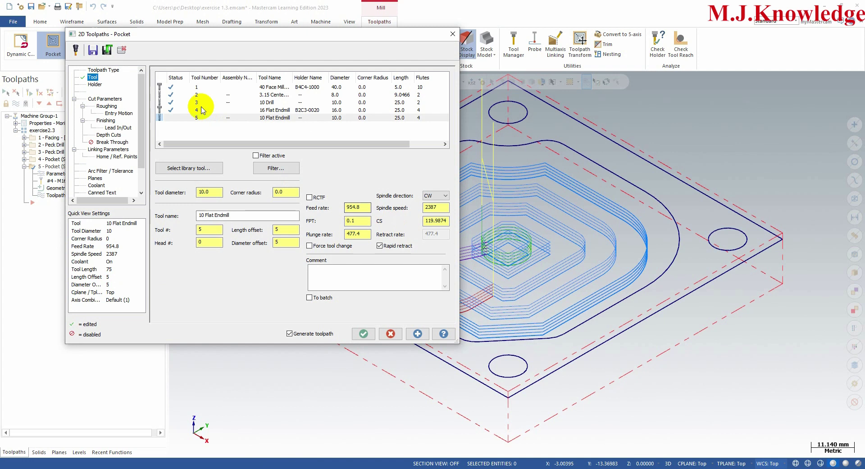
# Set the copied pocket's floor stock to leave to 0, keeping 0.2 on the walls
pyautogui.click(105, 99)
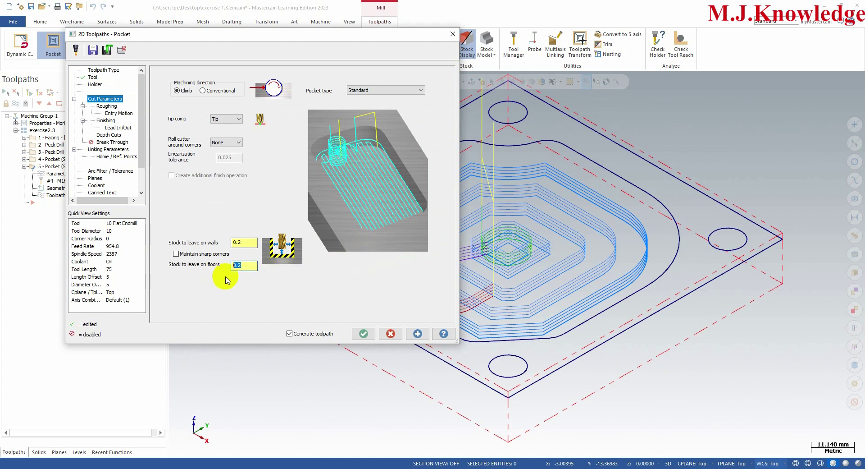
pyautogui.moveTo(232, 265); pyautogui.dragTo(259, 266)
pyautogui.write('0')
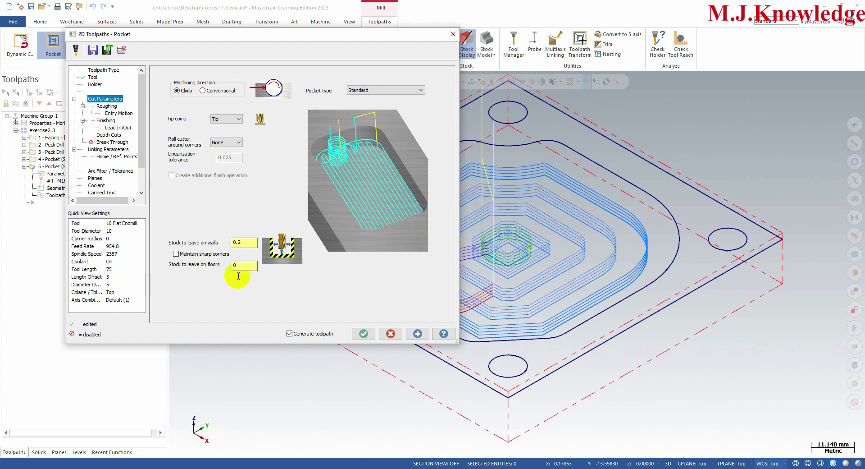
pyautogui.moveTo(233, 242); pyautogui.dragTo(256, 242)
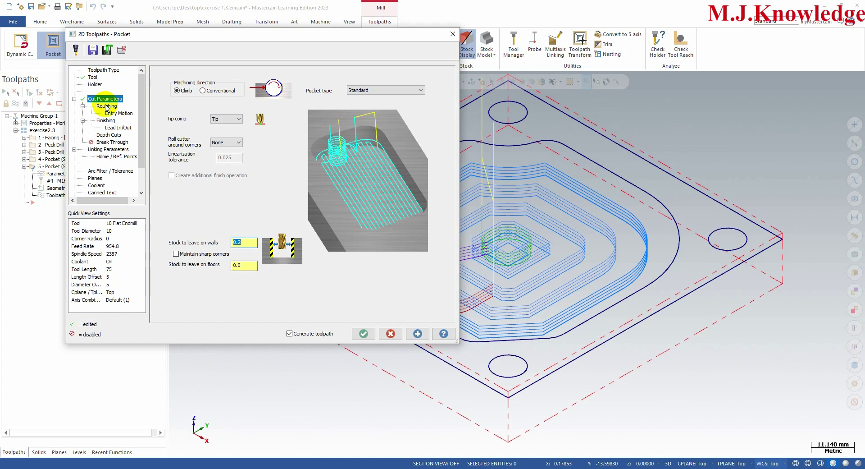
# Review the Roughing, Finishing, Entry, Lead In/Out and Depth Cuts pages, then open Linking Parameters
pyautogui.click(106, 107)
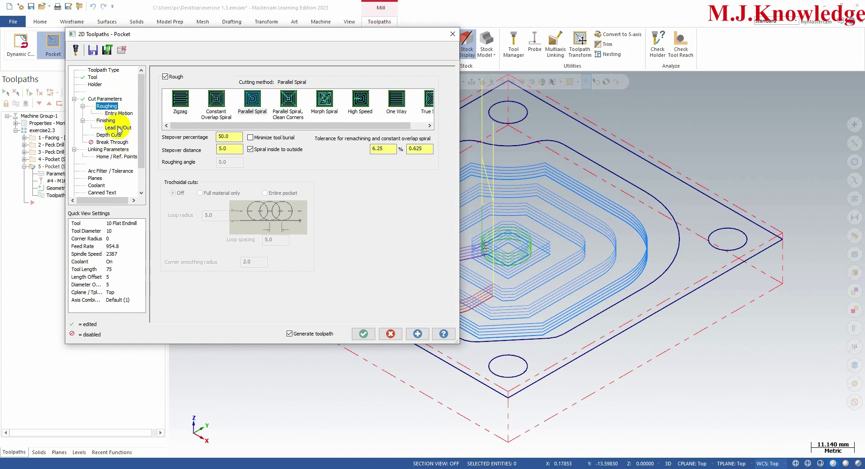
pyautogui.click(108, 121)
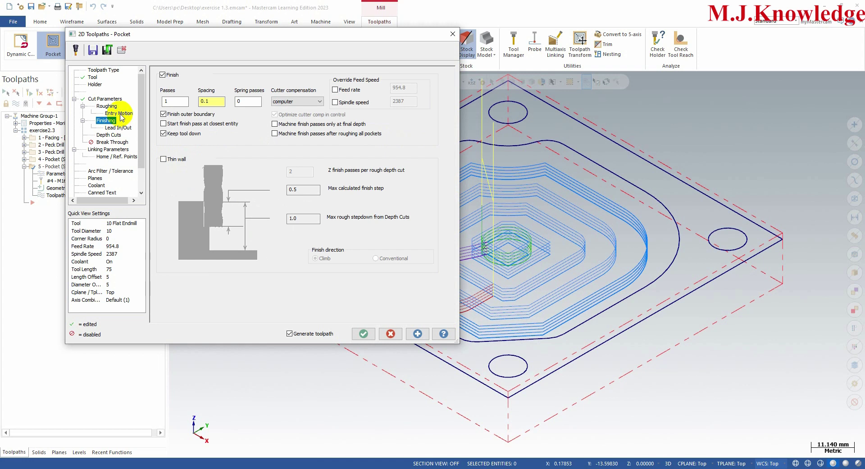
pyautogui.click(119, 113)
pyautogui.click(118, 128)
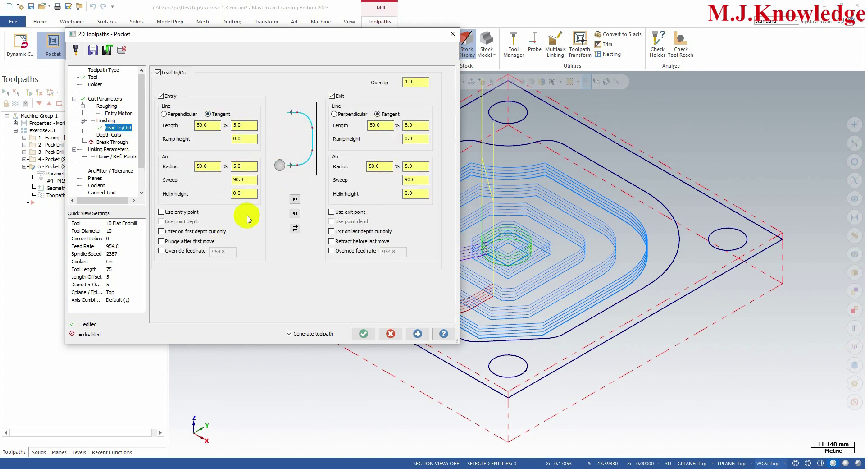
pyautogui.click(108, 135)
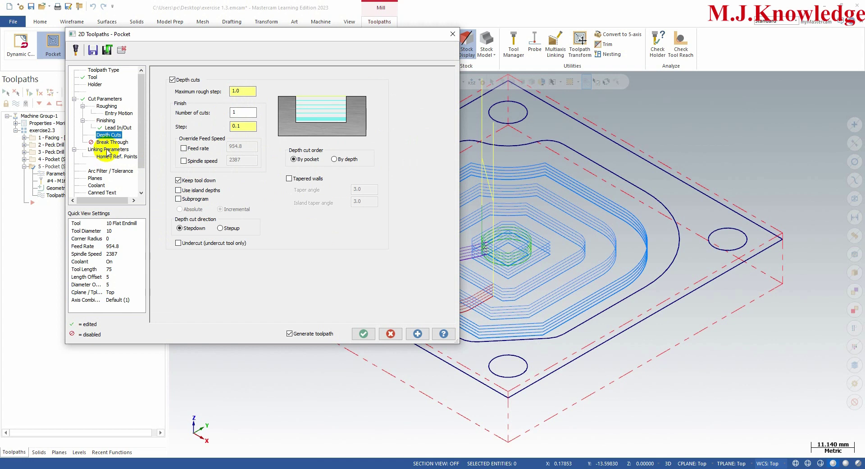
pyautogui.click(108, 150)
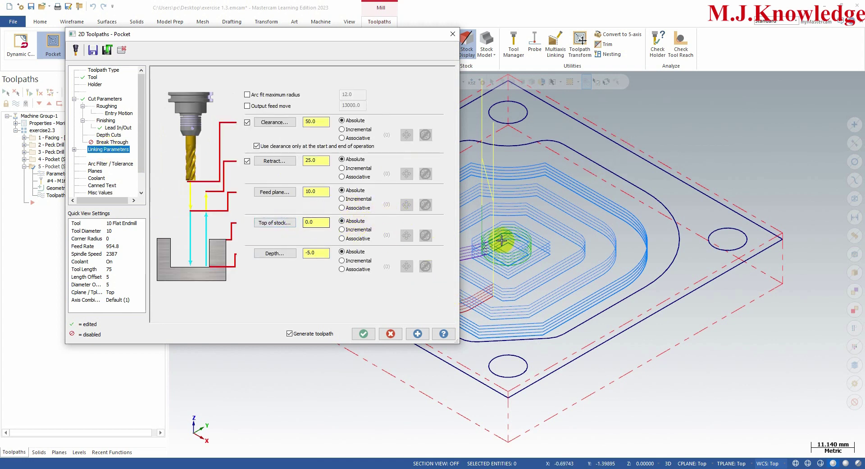
# Set the copied pocket's top of stock to -4.0, keeping the -5.0 depth
pyautogui.doubleClick(317, 226)
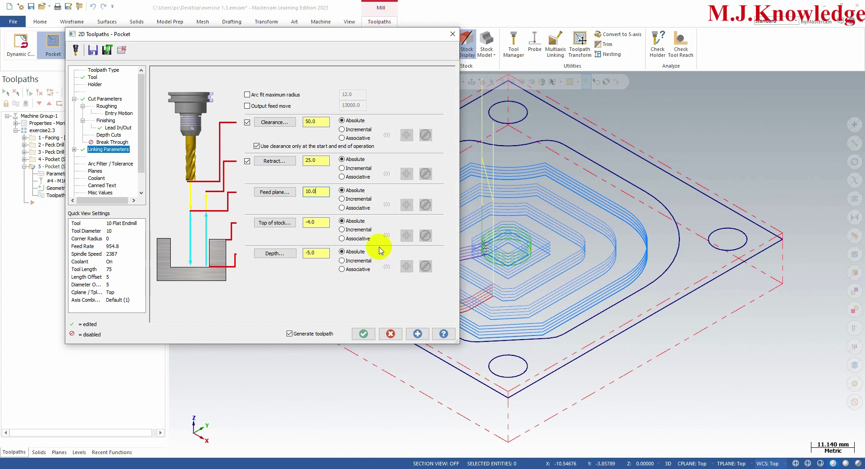
pyautogui.click(115, 136)
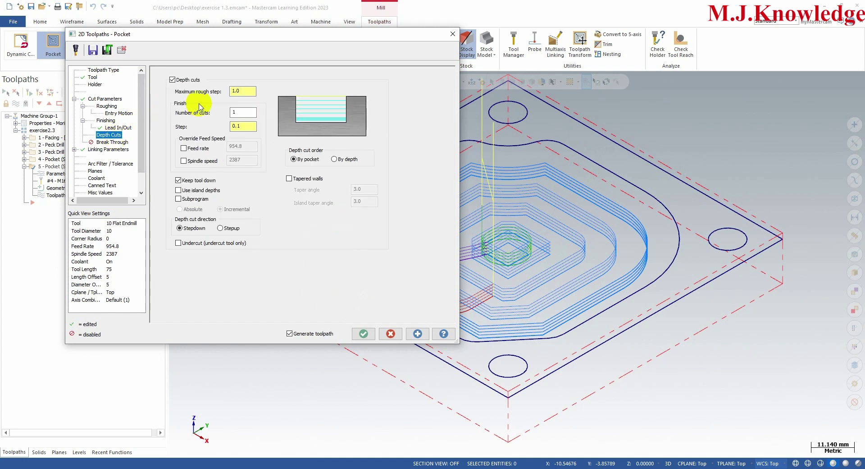
pyautogui.click(117, 150)
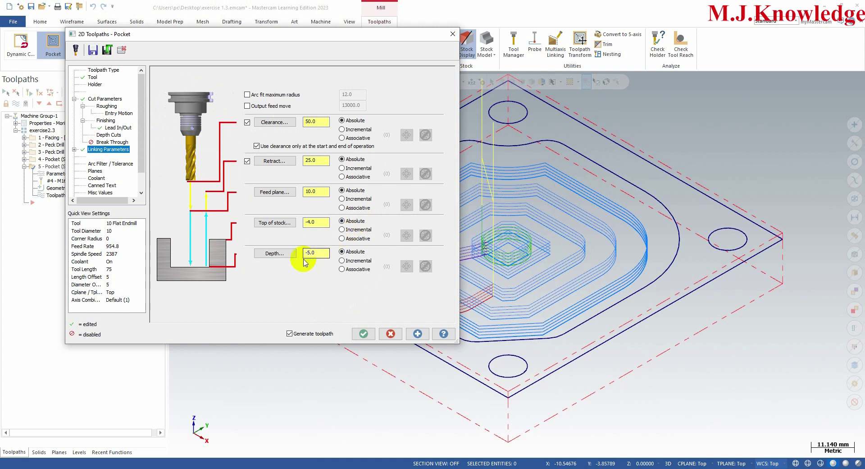
# Regenerate and accept the copied pocket, then select all five operations to display their toolpaths
pyautogui.click(418, 334)
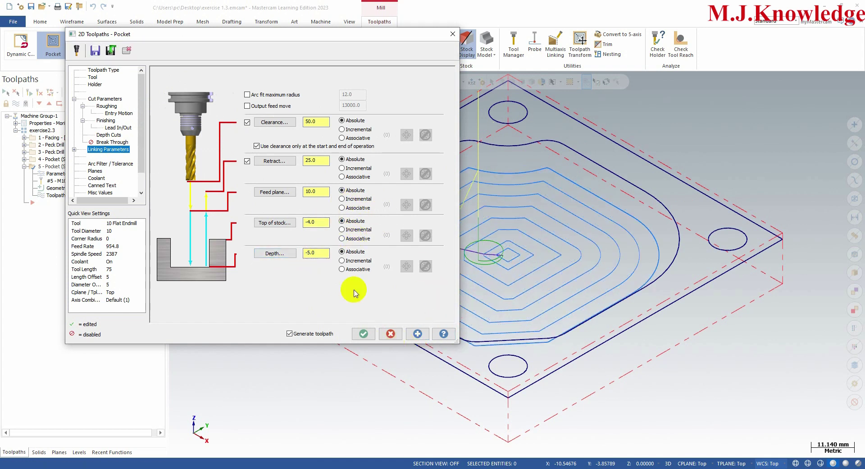
pyautogui.click(364, 334)
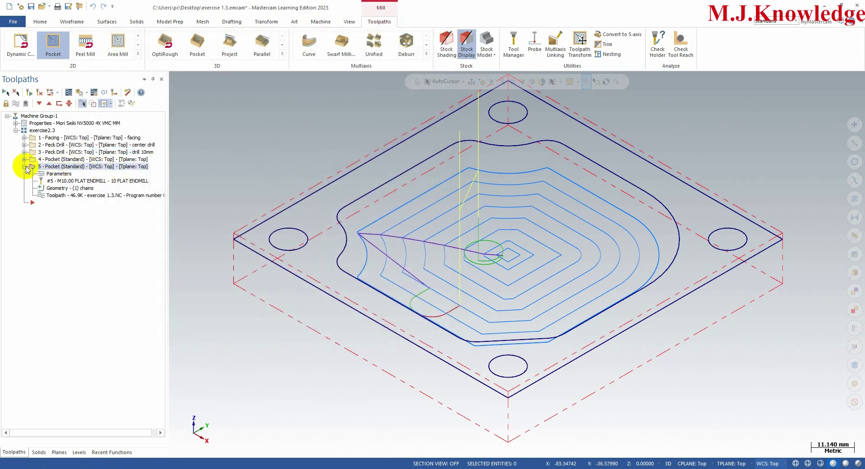
pyautogui.click(25, 167)
pyautogui.click(6, 92)
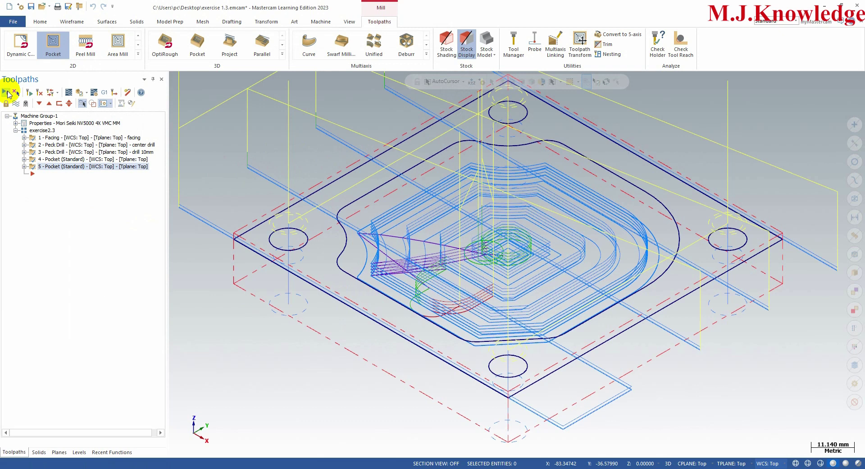
# Launch verification of all five operations and play the simulation in Mastercam Simulator
pyautogui.click(121, 103)
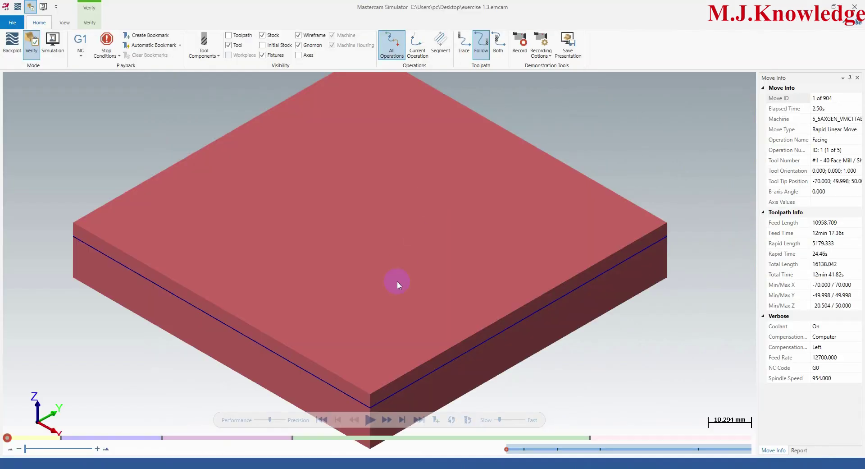
pyautogui.scroll(-3, 413, 278)
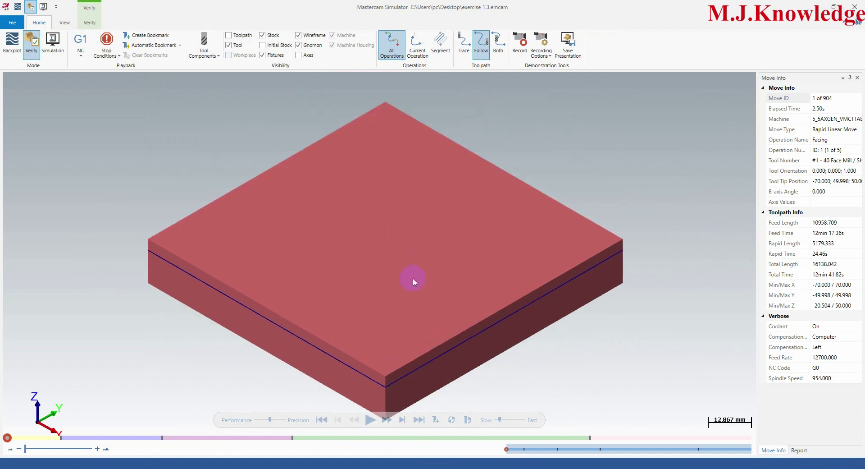
pyautogui.scroll(2, 397, 245)
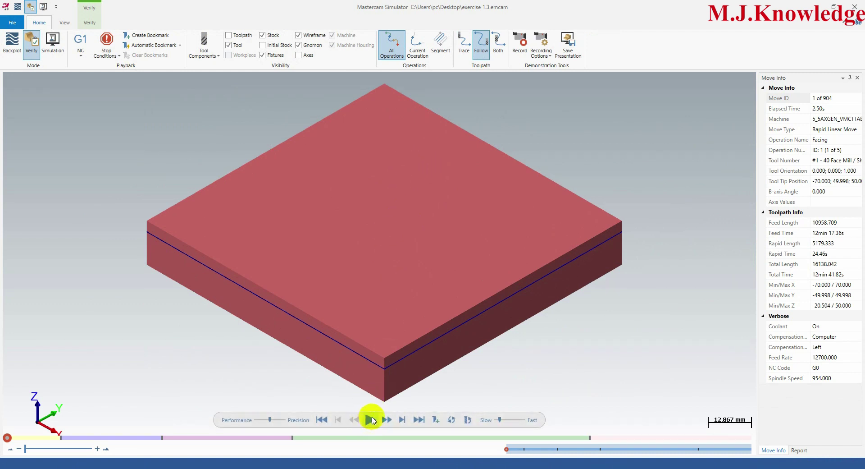
pyautogui.click(369, 420)
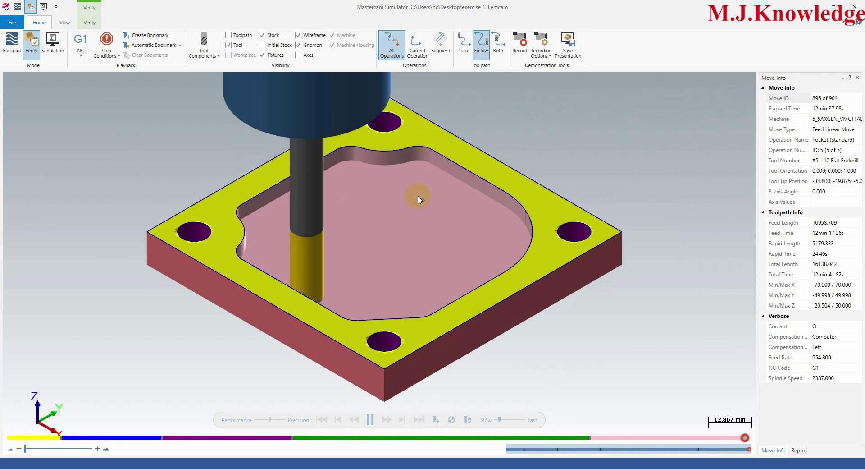
# Zoom and pan around the finished plate to inspect the pocket floor and drilled holes
pyautogui.scroll(3, 392, 170)
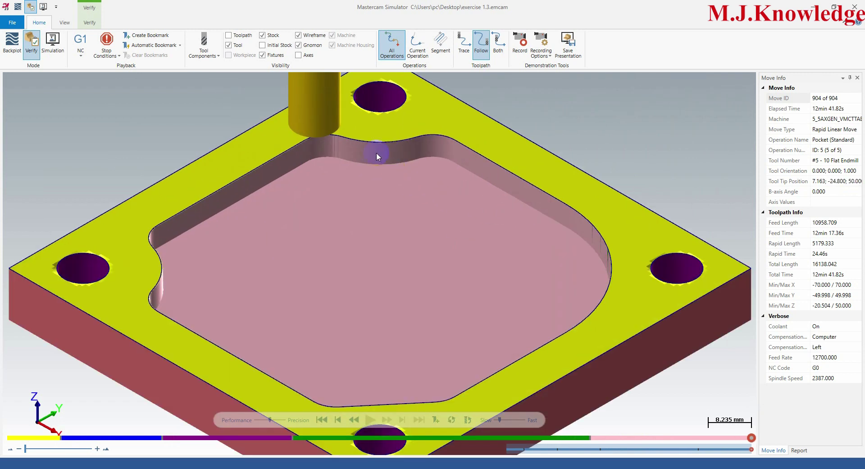
pyautogui.scroll(-2, 377, 152)
pyautogui.scroll(1, 368, 157)
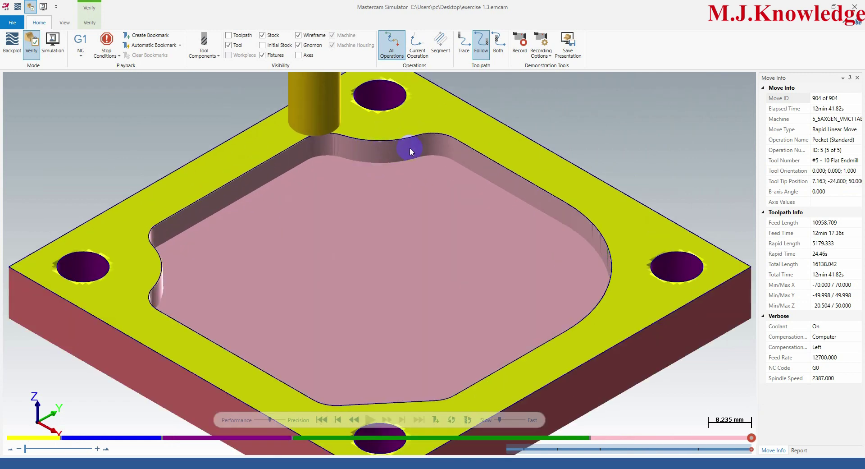
pyautogui.scroll(2, 439, 142)
pyautogui.scroll(-1, 406, 123)
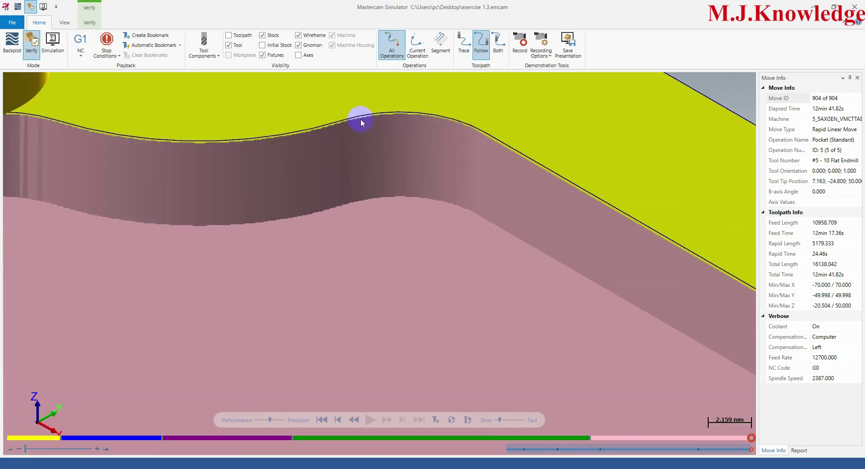
pyautogui.scroll(-1, 354, 137)
pyautogui.scroll(-2, 365, 137)
pyautogui.moveTo(412, 279); pyautogui.dragTo(150, 192, button='middle')
pyautogui.scroll(1, 150, 192)
pyautogui.scroll(1, 150, 192)
pyautogui.scroll(-1, 149, 192)
pyautogui.scroll(1, 148, 191)
pyautogui.scroll(-2, 148, 192)
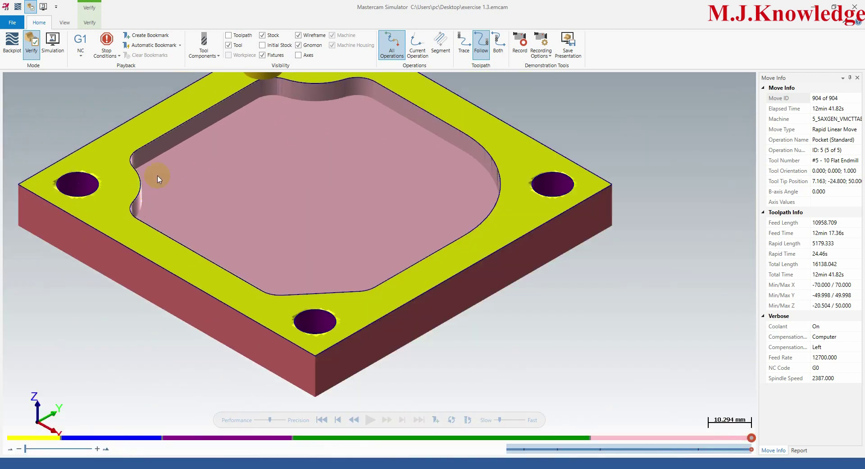
pyautogui.scroll(-3, 356, 214)
pyautogui.scroll(2, 295, 198)
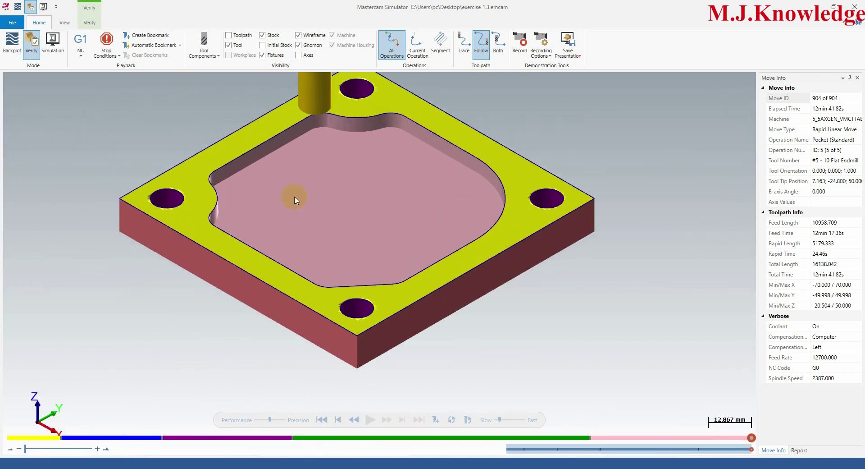
pyautogui.scroll(1, 295, 198)
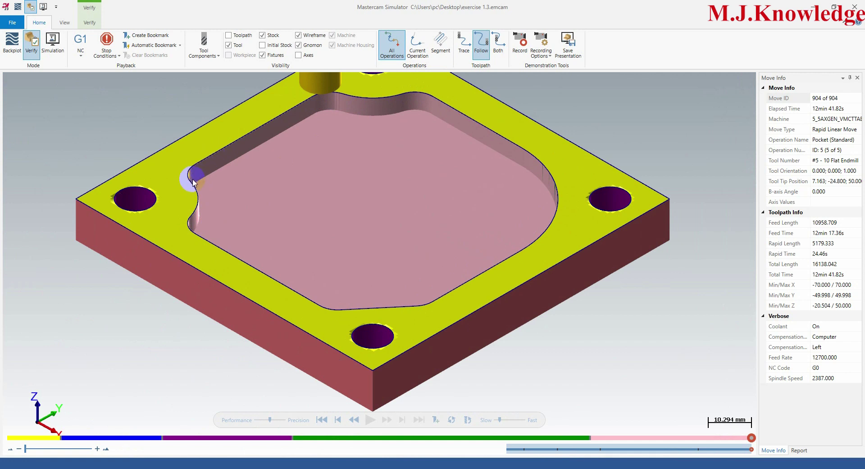
pyautogui.scroll(-1, 424, 197)
pyautogui.moveTo(430, 126); pyautogui.dragTo(429, 139, button='middle')
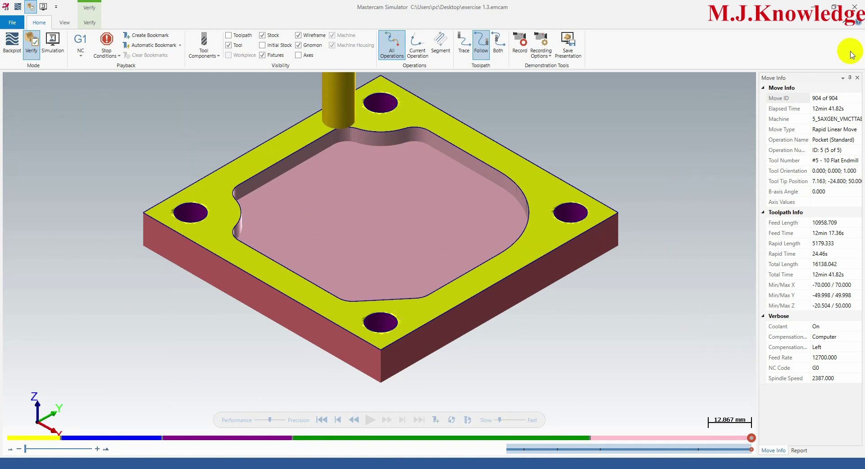
# Close the Simulator and hide the toolpath lines of all five operations
pyautogui.click(859, 7)
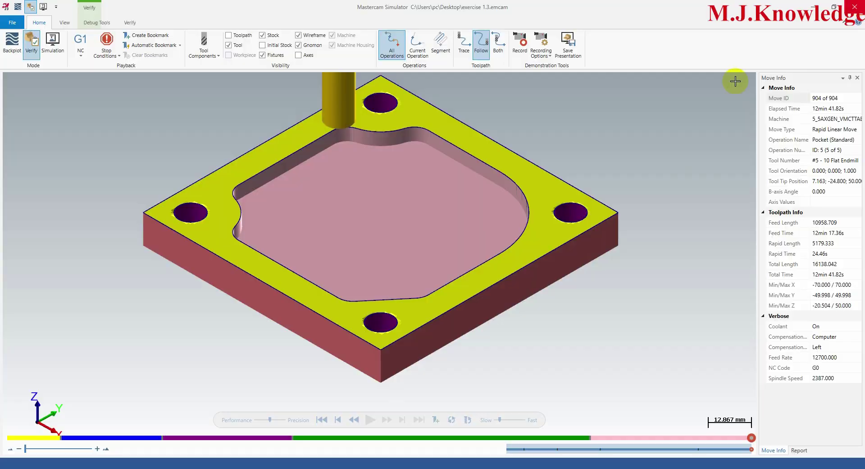
pyautogui.scroll(-1, 452, 218)
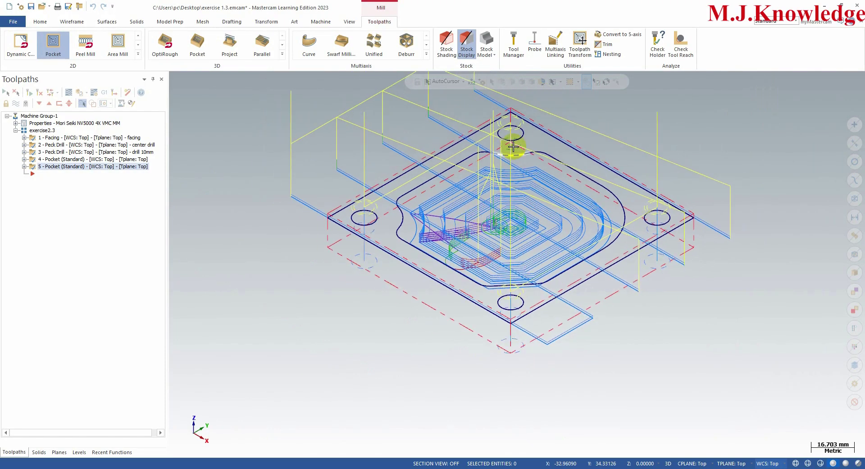
pyautogui.click(18, 105)
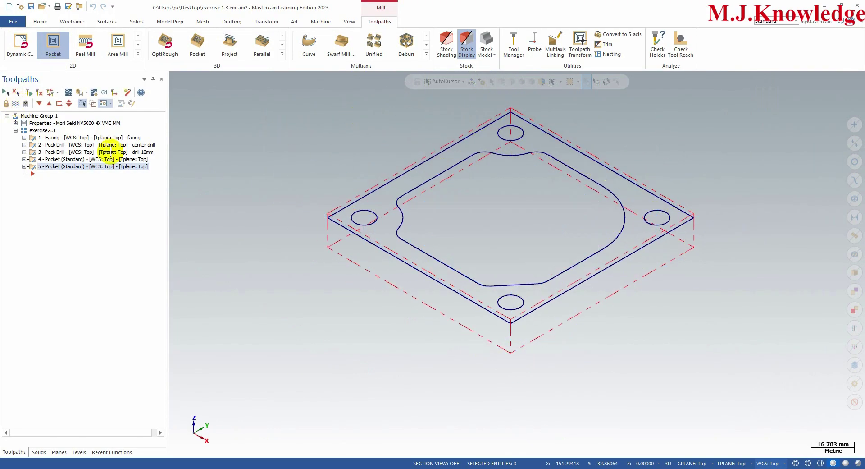
pyautogui.scroll(1, 530, 145)
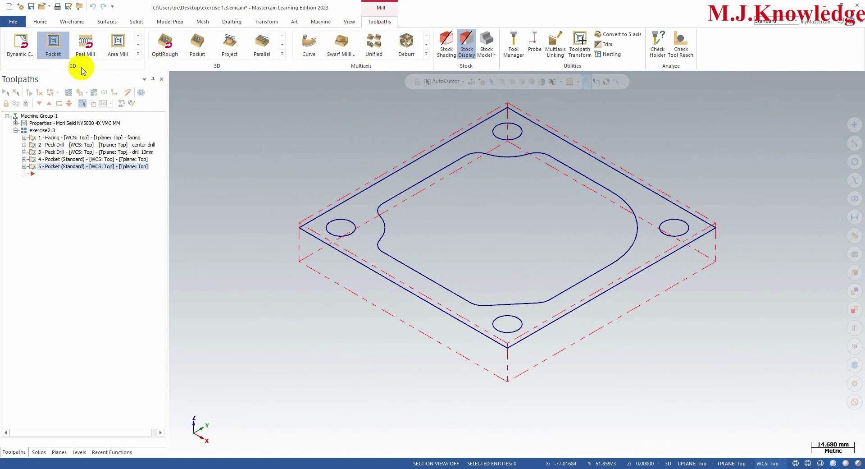
# Start a 2D Contour toolpath chained along the inner pocket outline
pyautogui.click(140, 55)
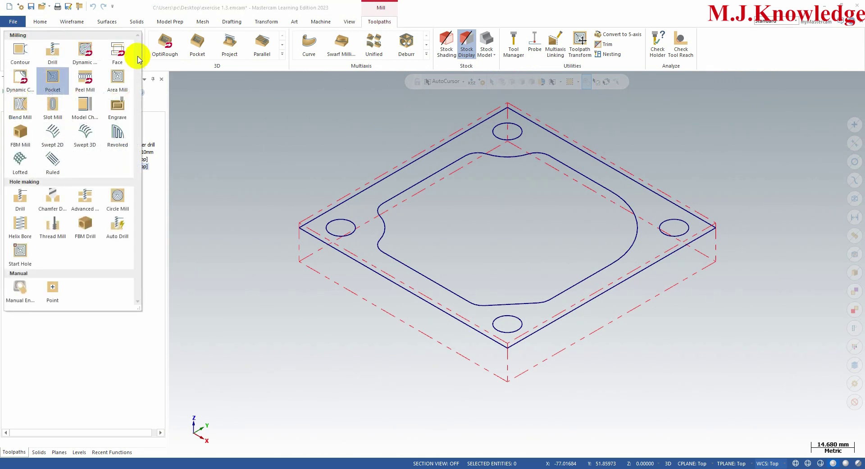
pyautogui.click(18, 62)
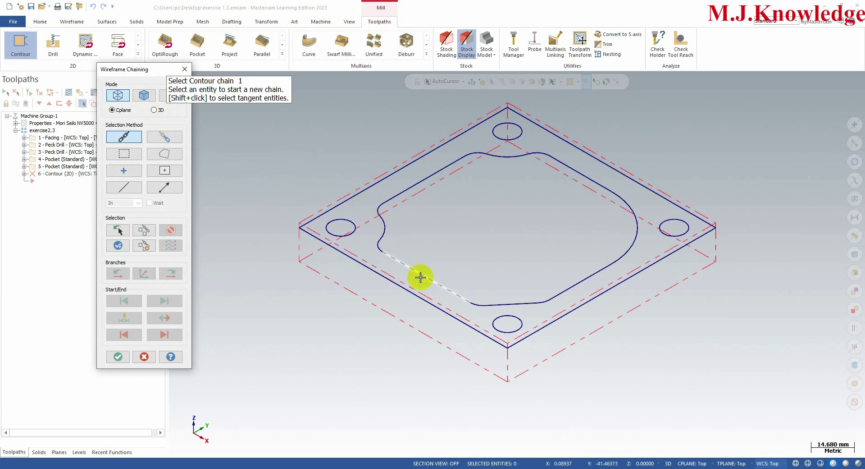
pyautogui.click(437, 283)
pyautogui.click(118, 356)
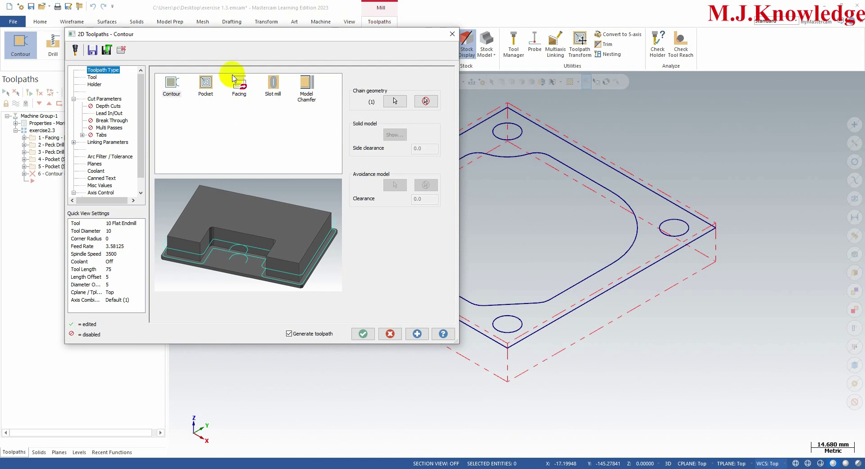
# Assign tool 5, the 10 Flat Endmill (1527.6 feed, 3819 spindle), to the contour
pyautogui.click(92, 78)
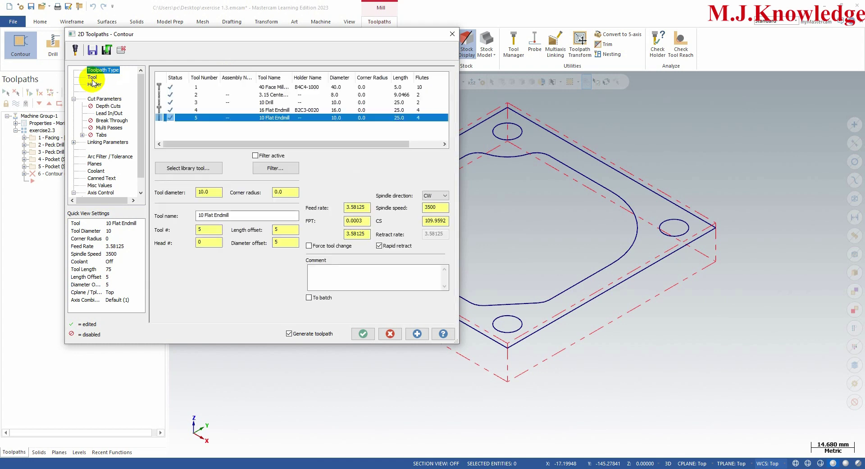
pyautogui.click(275, 118)
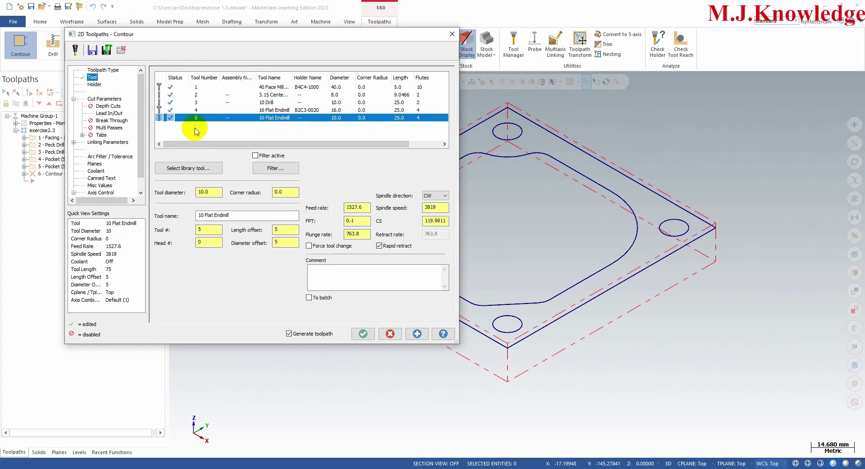
pyautogui.click(104, 99)
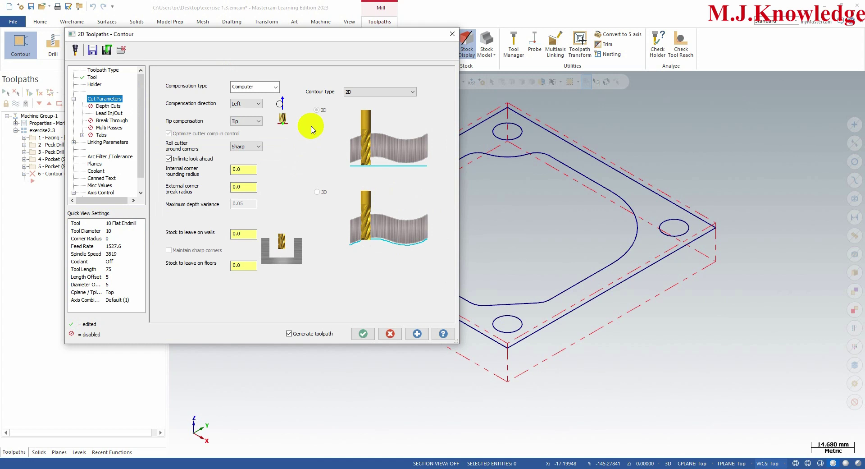
# Set contour compensation type to Wear and corner rolling to None
pyautogui.click(273, 89)
pyautogui.click(250, 107)
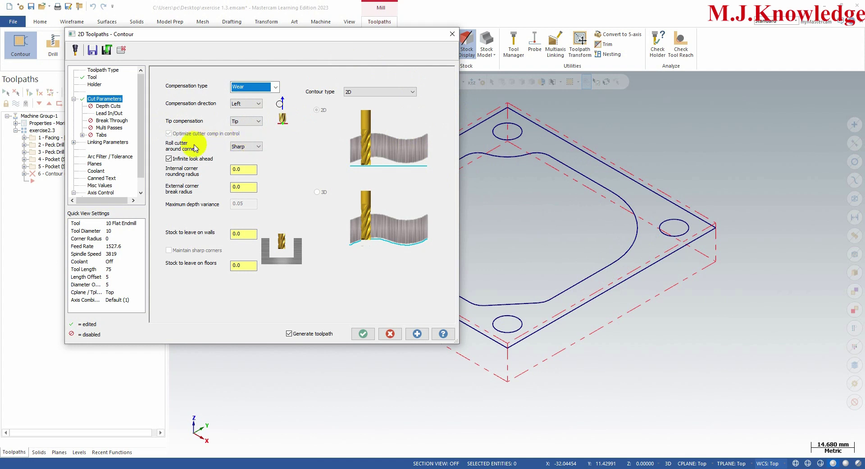
pyautogui.click(256, 147)
pyautogui.click(239, 154)
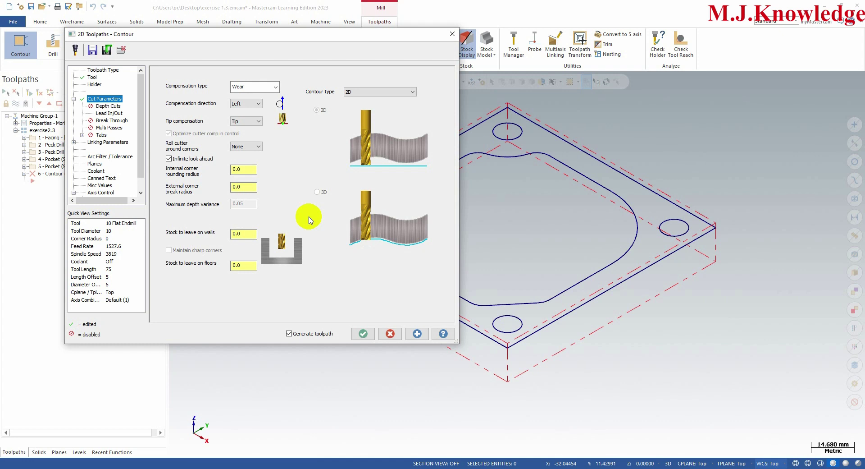
# Enable contour depth cuts with a 2.5 maximum rough step and no finish cuts
pyautogui.click(106, 106)
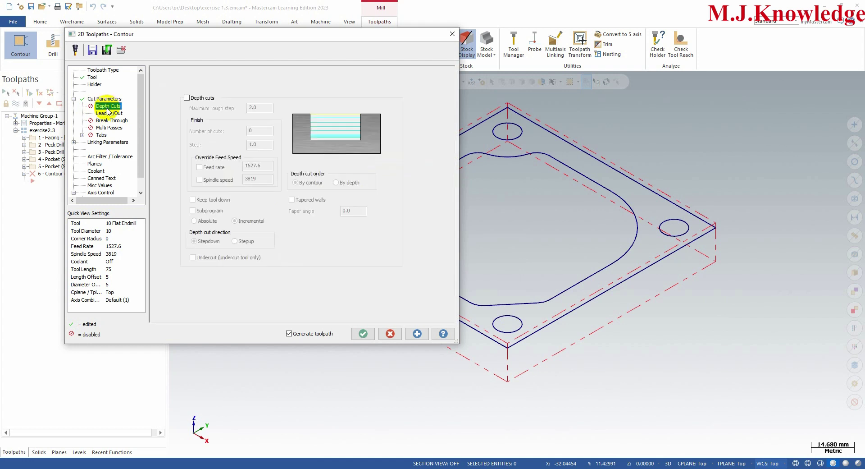
pyautogui.click(186, 98)
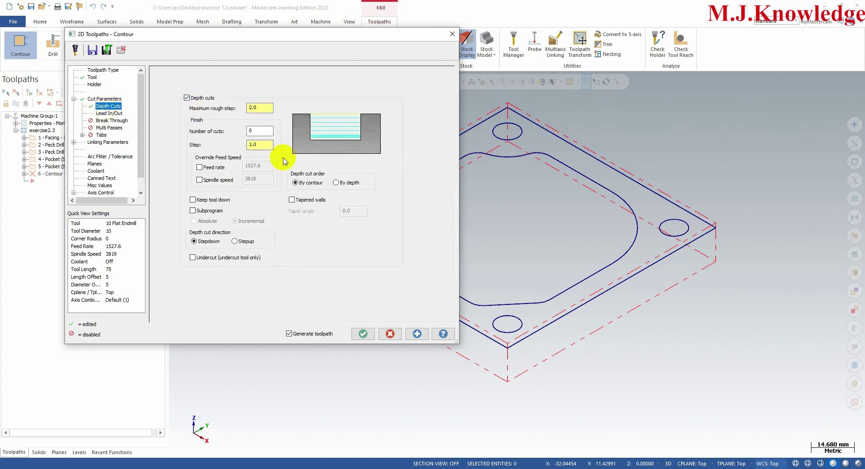
pyautogui.click(260, 107)
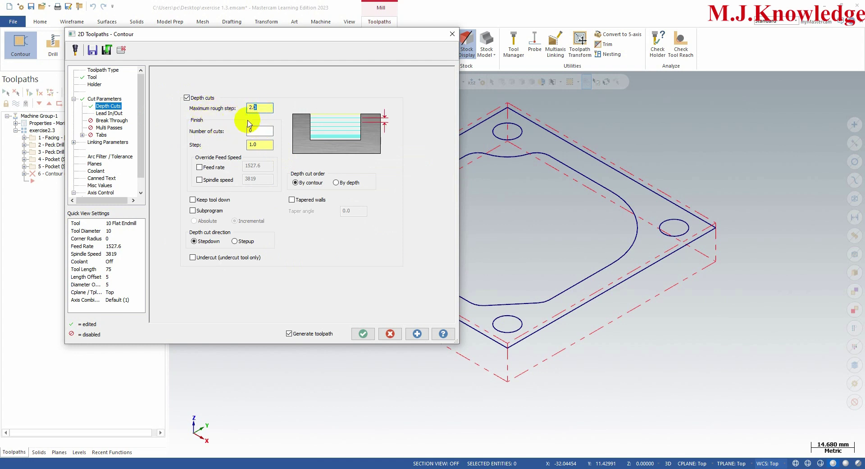
pyautogui.write('5')
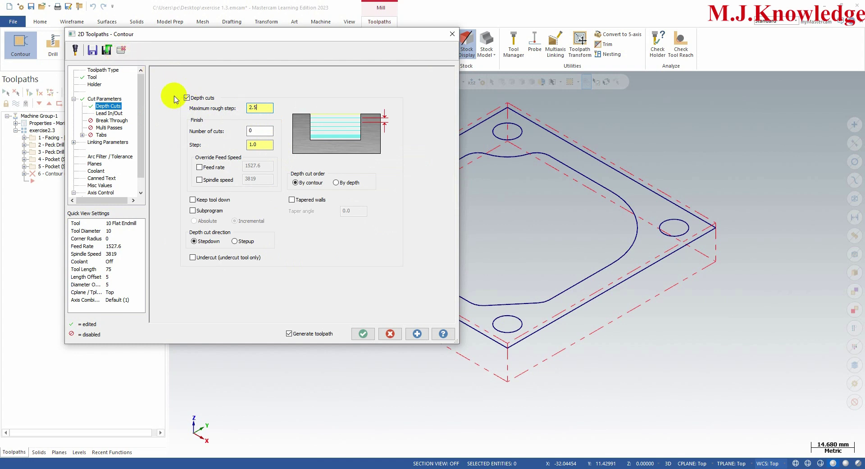
pyautogui.doubleClick(259, 145)
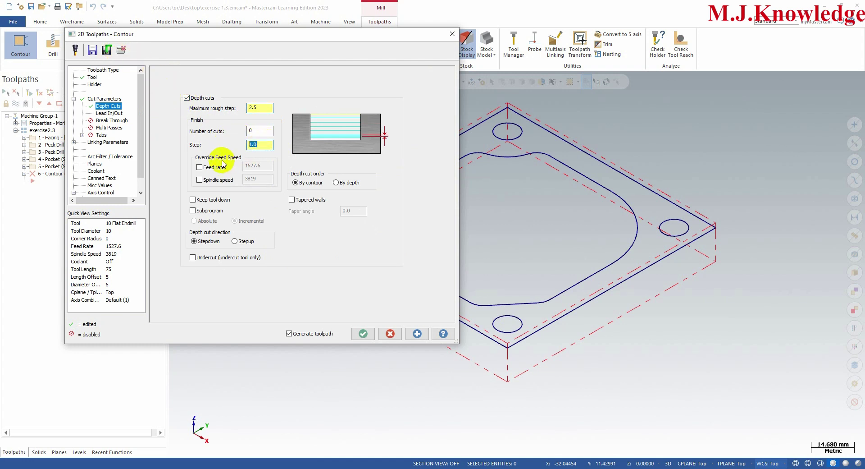
pyautogui.write('0')
pyautogui.click(260, 131)
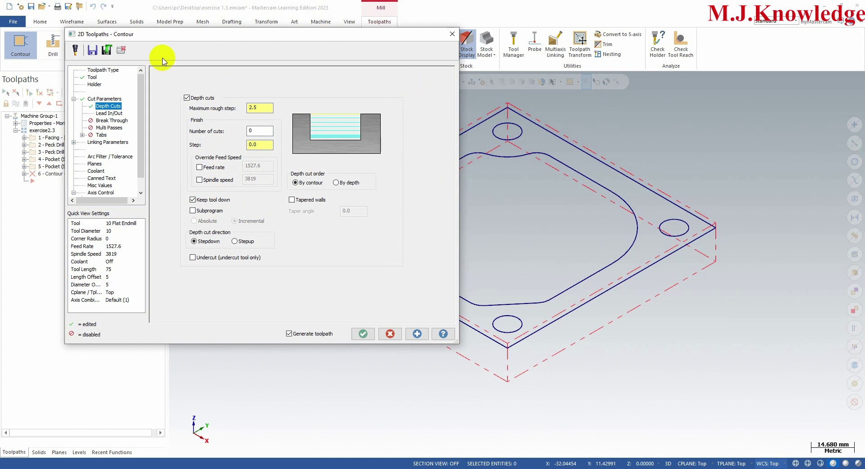
pyautogui.click(111, 114)
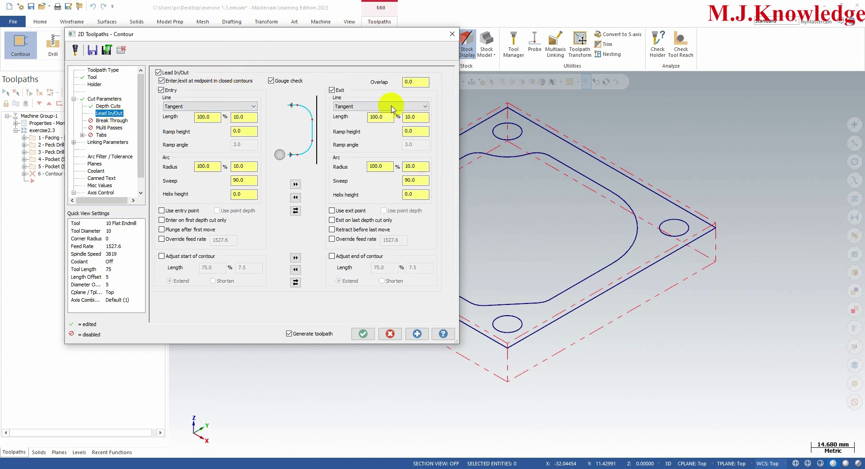
# Set lead overlap 1.0 and 50% (5.0) entry line and arc, copied to the exit
pyautogui.click(411, 81)
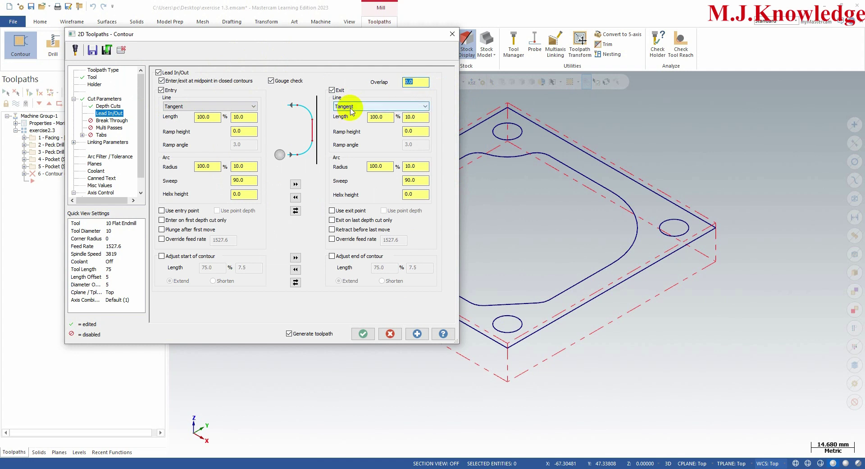
pyautogui.write('1')
pyautogui.doubleClick(415, 83)
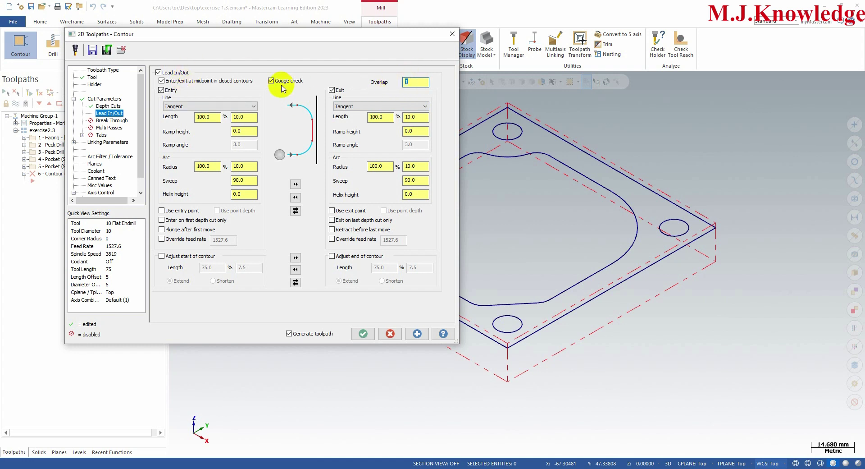
pyautogui.click(204, 117)
pyautogui.write('50')
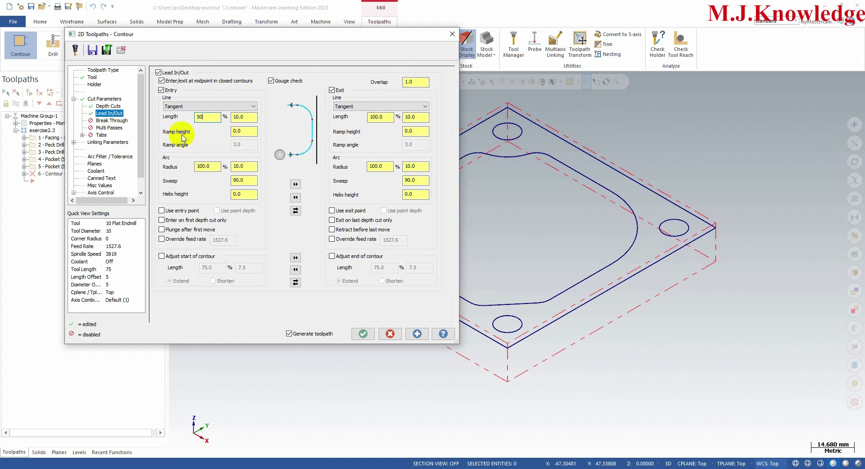
pyautogui.click(205, 167)
pyautogui.write('50')
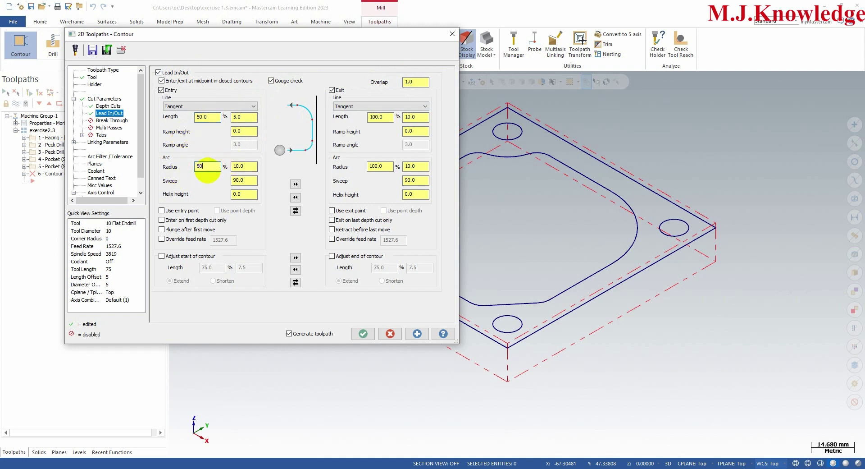
pyautogui.click(239, 131)
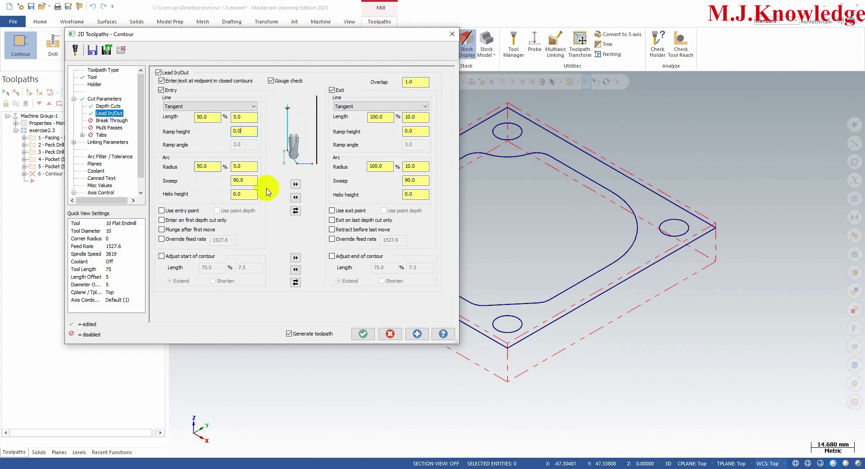
pyautogui.click(244, 166)
pyautogui.click(244, 116)
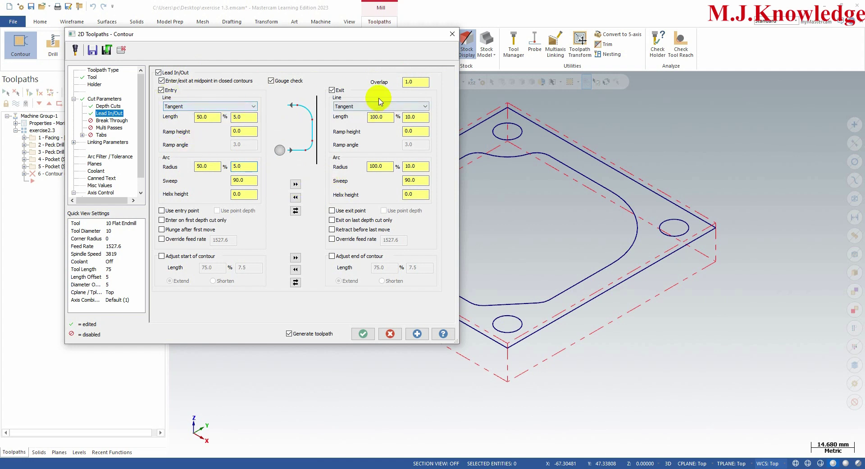
pyautogui.click(295, 184)
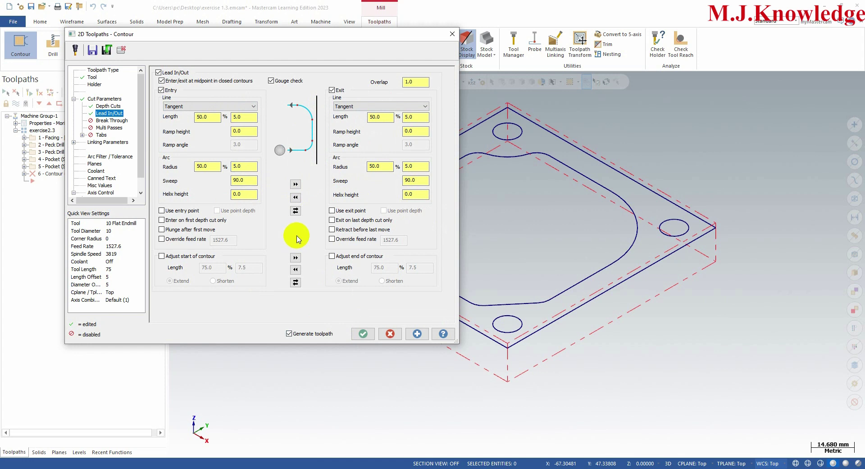
pyautogui.click(110, 128)
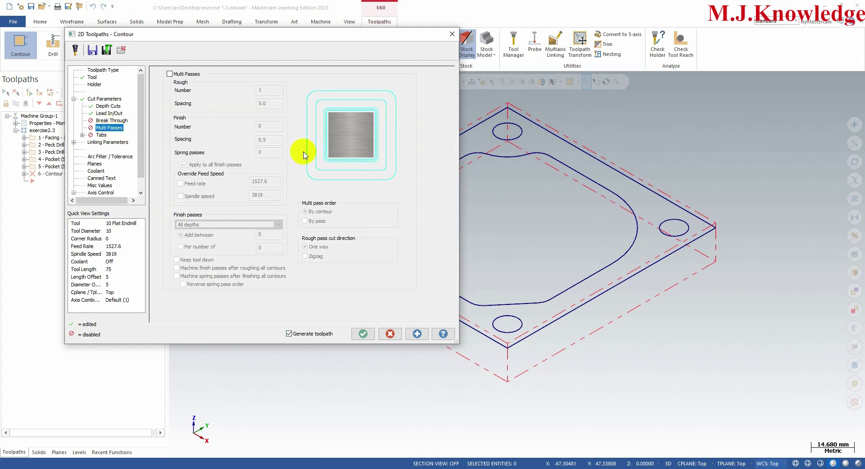
# Turn on multi passes: 2 rough passes at 0.1 spacing, keeping the tool down
pyautogui.click(169, 73)
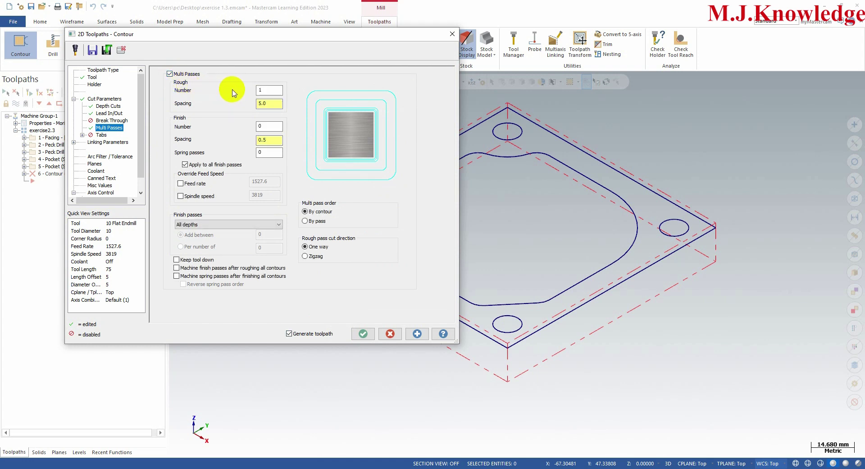
pyautogui.click(270, 93)
pyautogui.doubleClick(269, 93)
pyautogui.write('2')
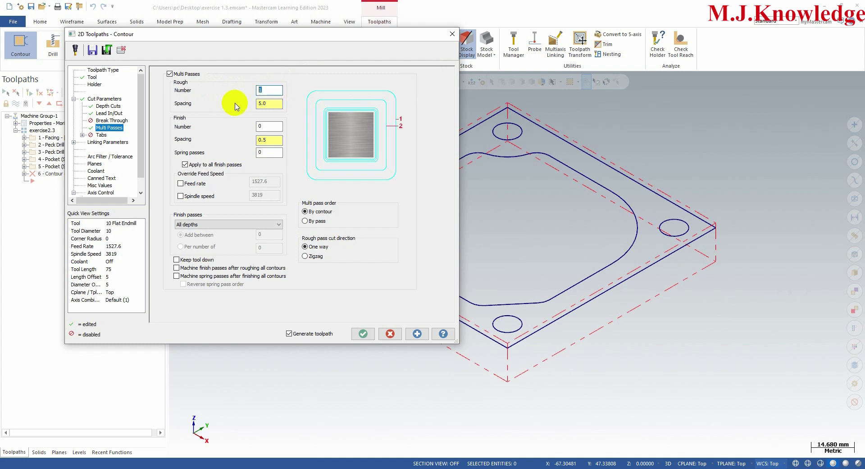
pyautogui.click(273, 105)
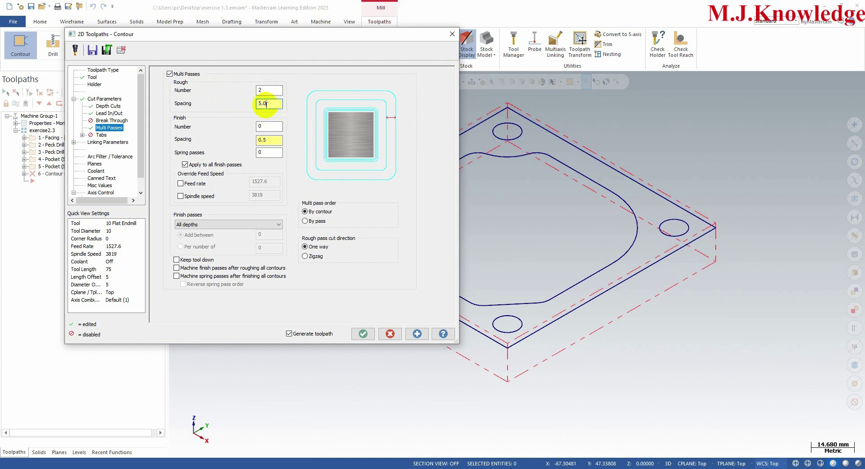
pyautogui.doubleClick(266, 105)
pyautogui.write('0.1')
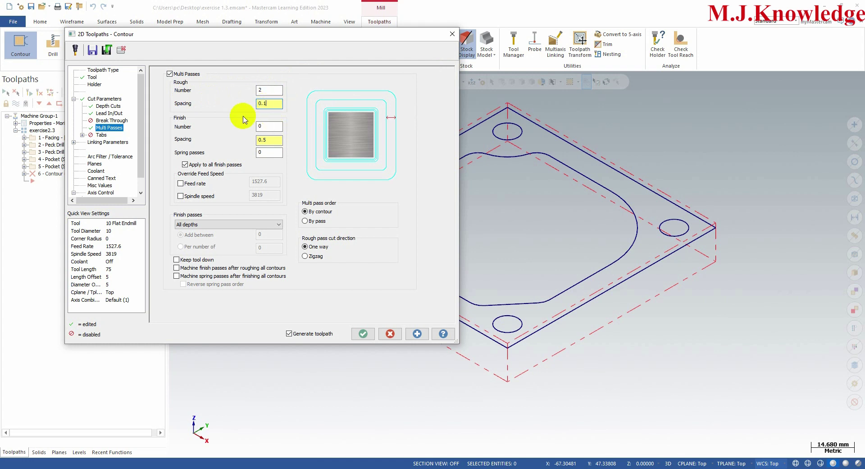
pyautogui.click(268, 90)
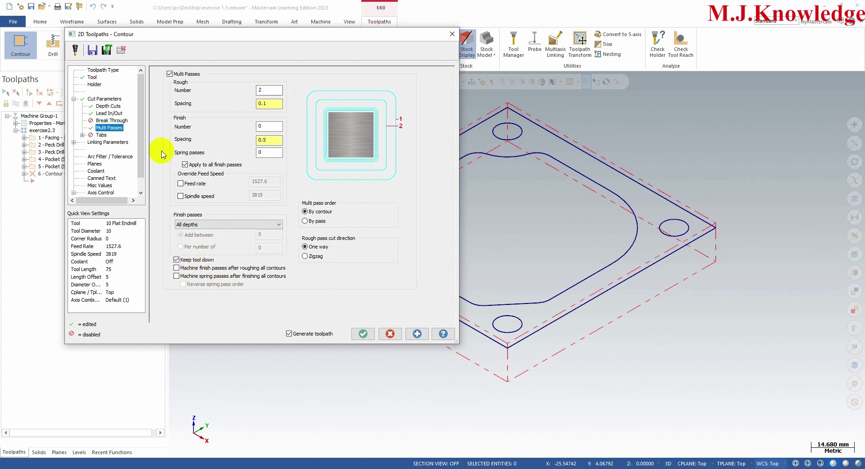
pyautogui.click(113, 143)
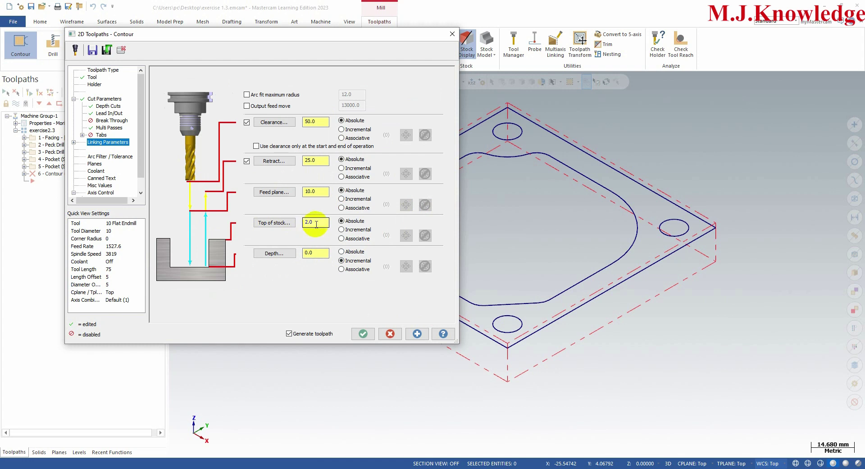
# Set top of stock 0.0, depth -5, and flood coolant On for the contour
pyautogui.doubleClick(311, 222)
pyautogui.write('0')
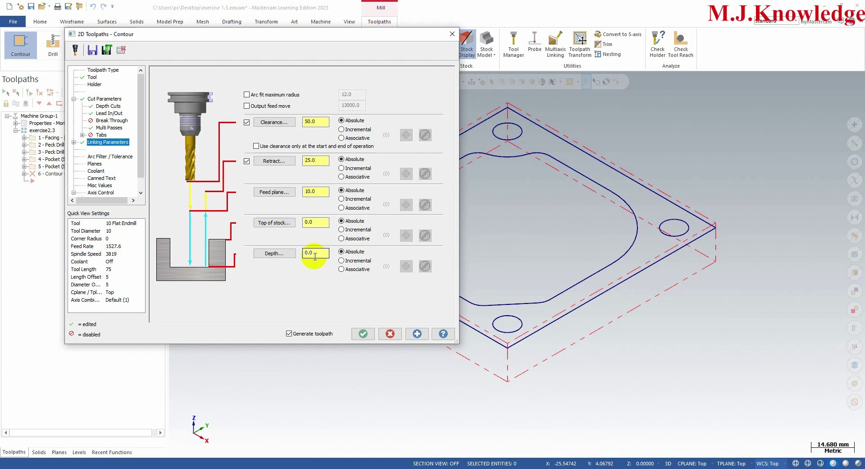
pyautogui.doubleClick(321, 252)
pyautogui.write('-5')
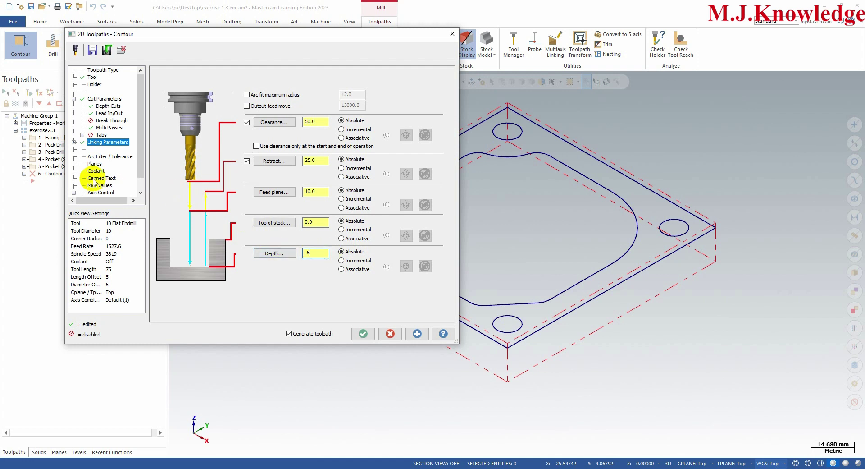
pyautogui.click(94, 164)
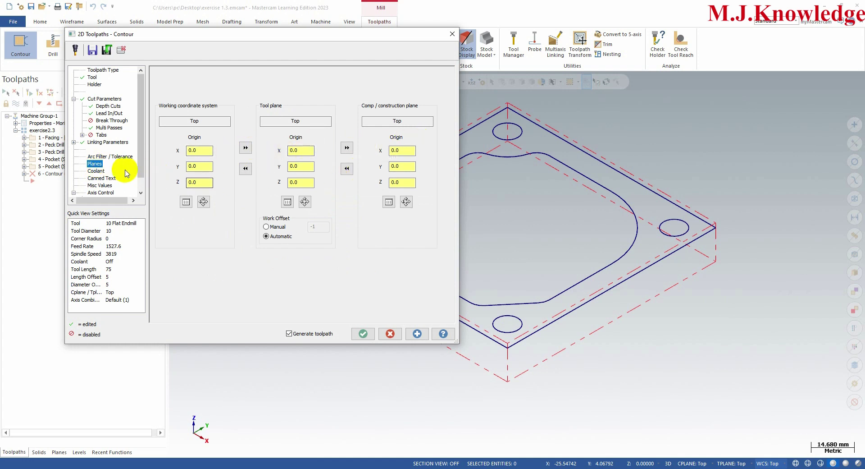
pyautogui.click(100, 171)
pyautogui.click(317, 122)
pyautogui.click(294, 128)
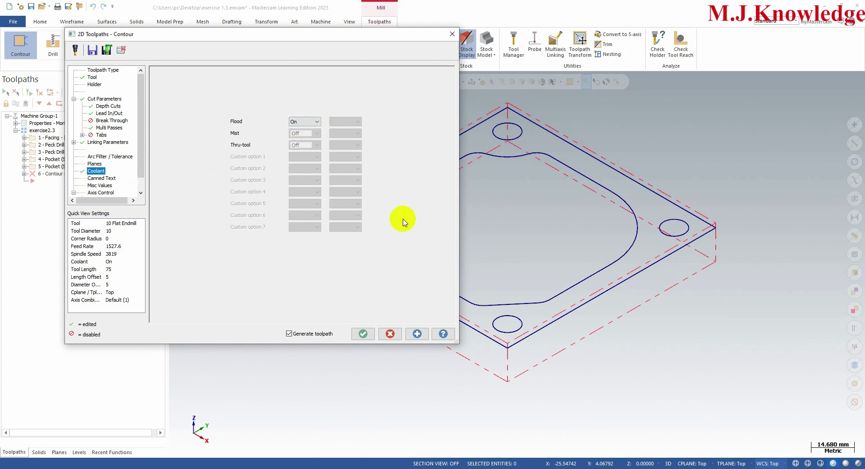
# Generate the contour toolpath, check it around the inner pocket, and accept it
pyautogui.click(417, 334)
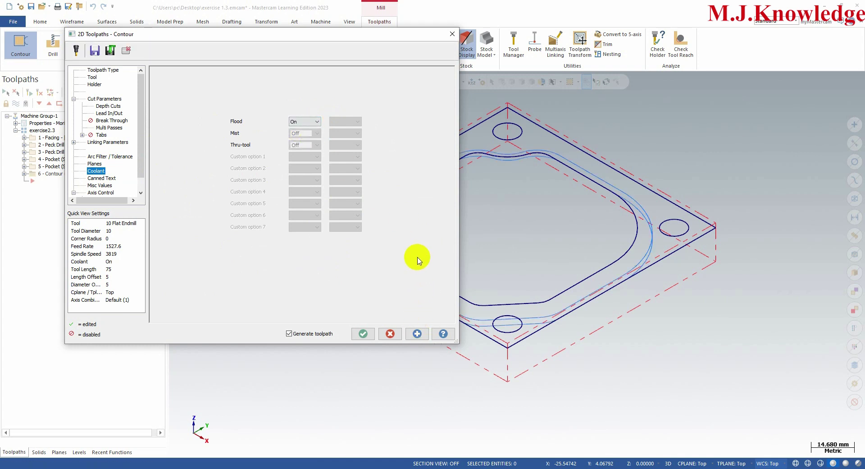
pyautogui.moveTo(383, 38); pyautogui.dragTo(209, 71)
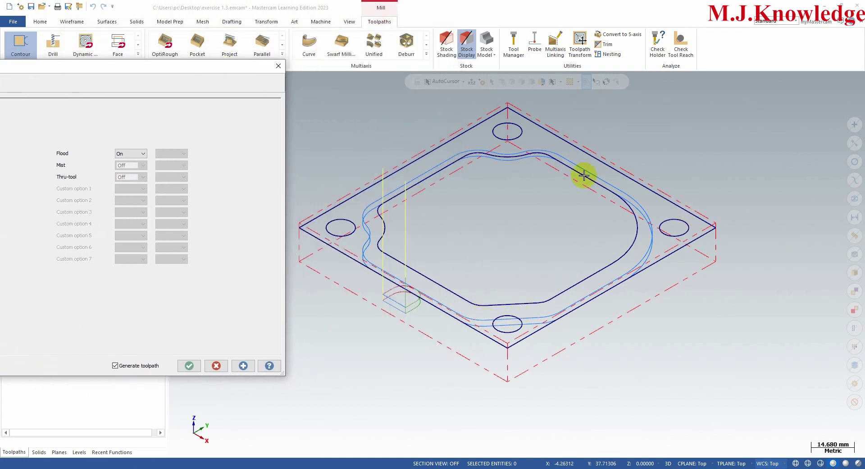
pyautogui.scroll(-2, 541, 207)
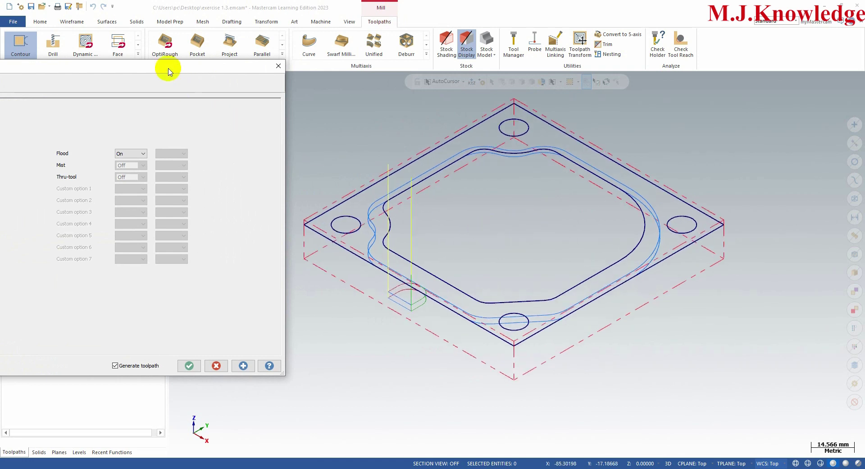
pyautogui.moveTo(168, 66); pyautogui.dragTo(333, 15)
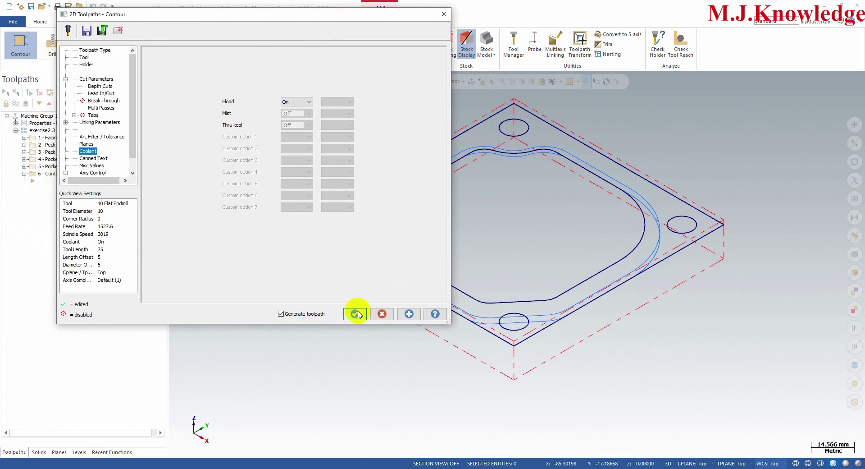
pyautogui.click(355, 315)
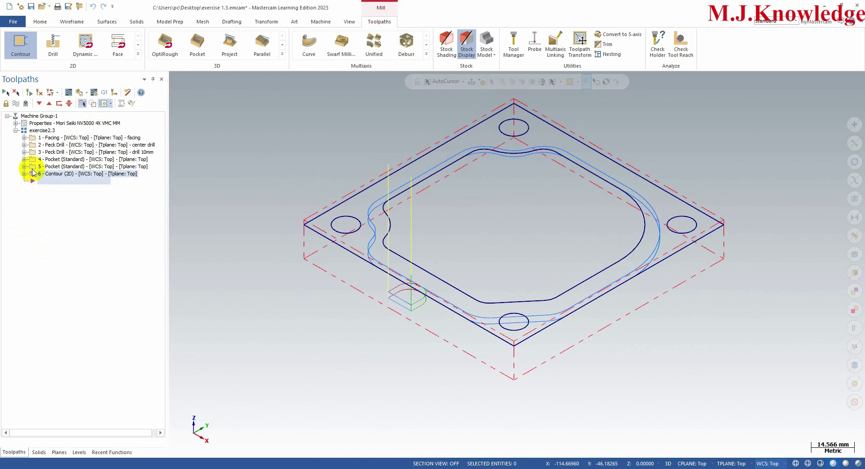
# Flip the cutting side of the contour's inner pocket chain and regenerate the operation
pyautogui.click(24, 174)
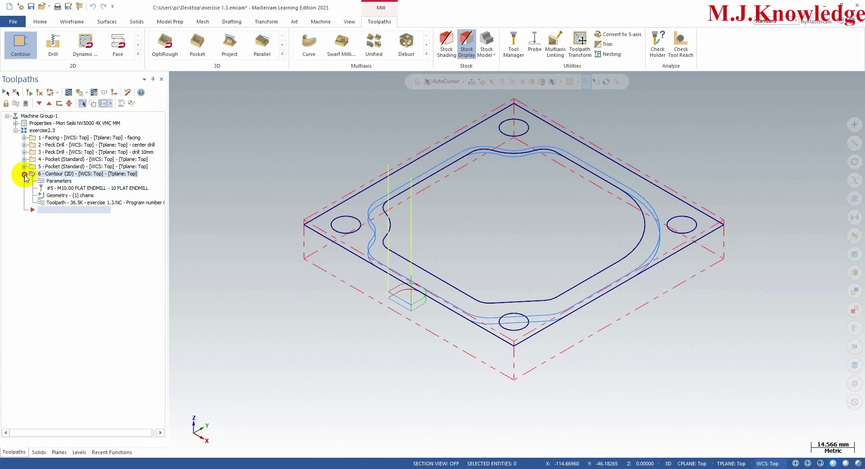
pyautogui.click(58, 195)
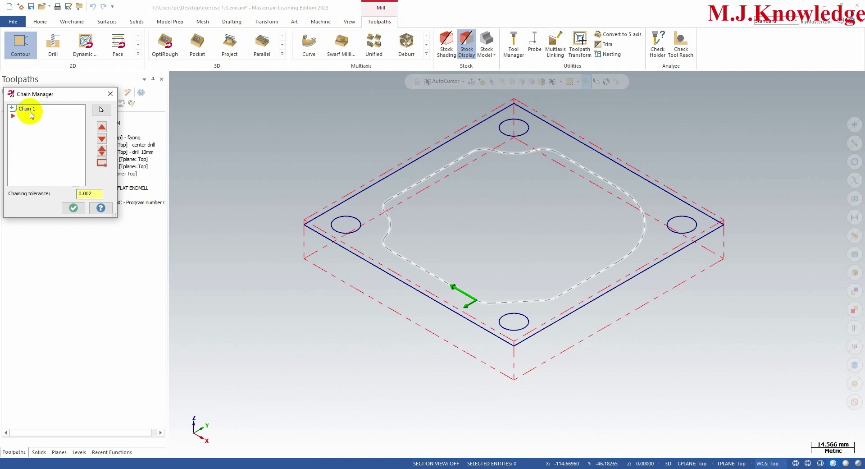
pyautogui.click(27, 109)
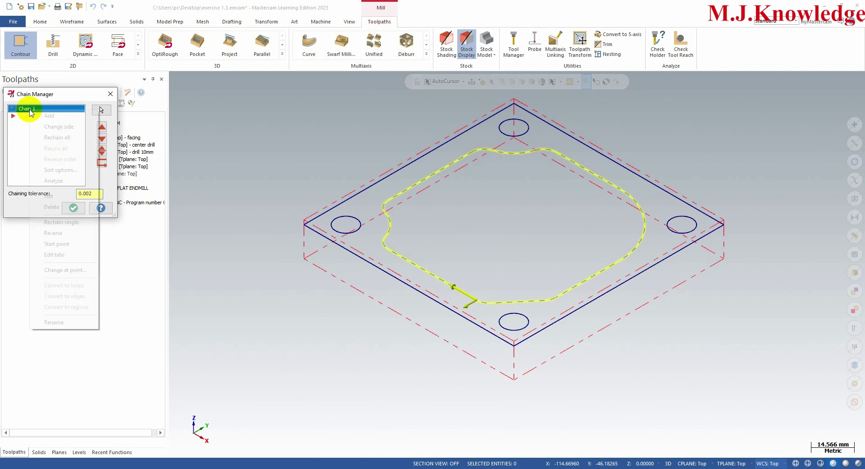
pyautogui.rightClick(27, 109)
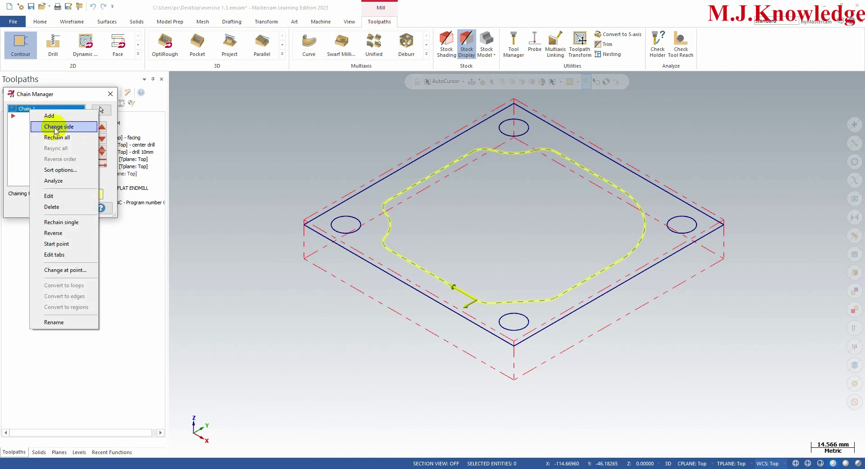
pyautogui.click(55, 128)
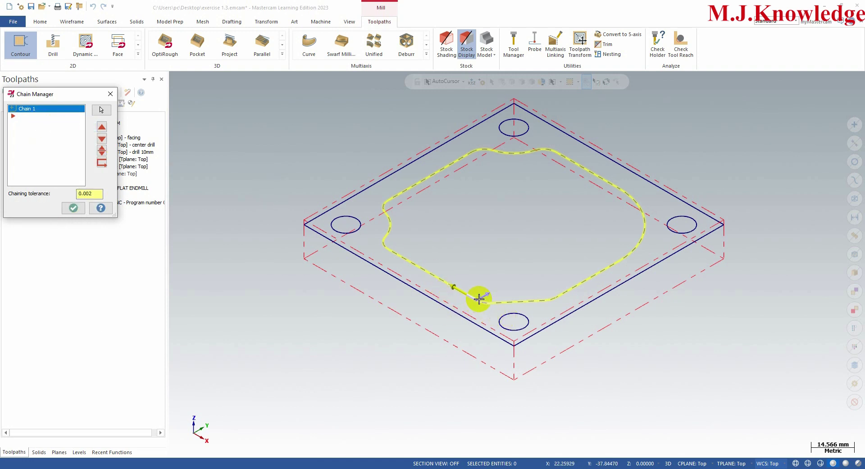
pyautogui.click(74, 208)
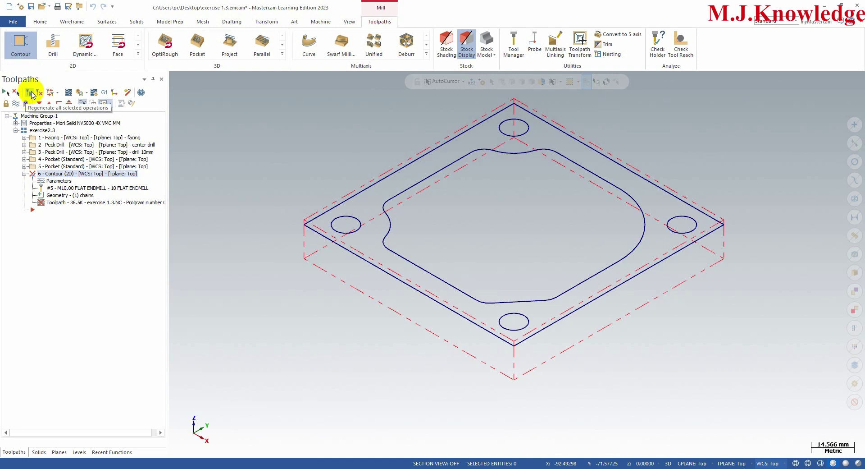
pyautogui.click(32, 92)
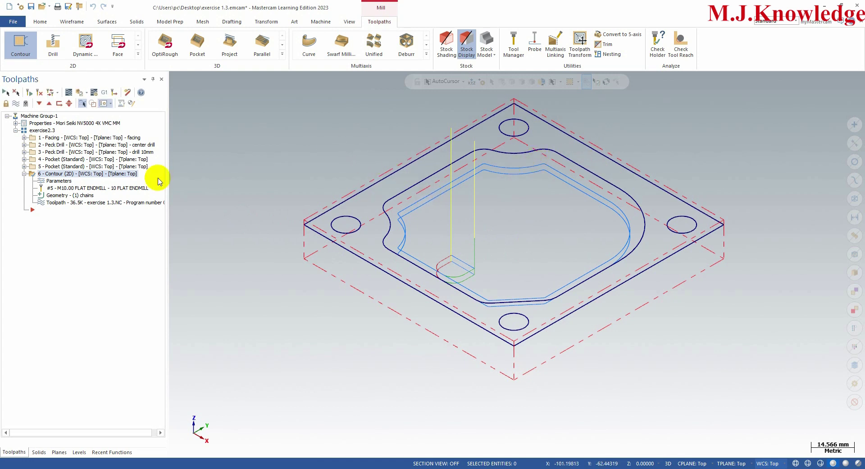
# Move Chain 1's start point to the pocket's right side and regenerate the contour
pyautogui.click(77, 196)
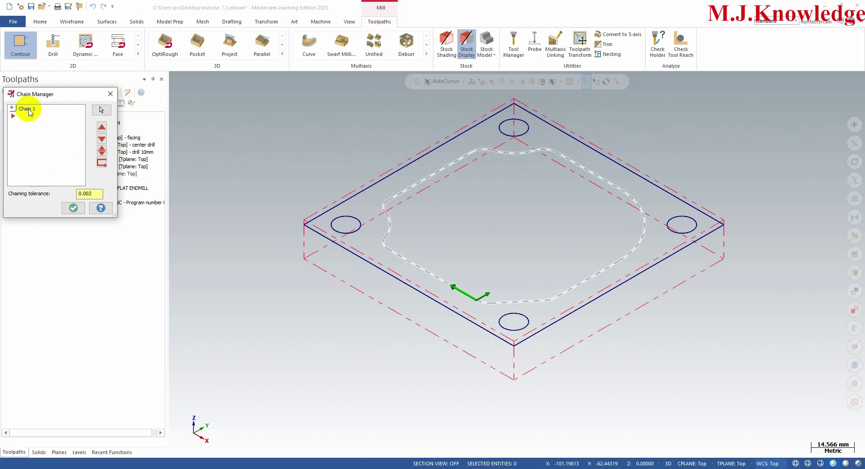
pyautogui.rightClick(29, 112)
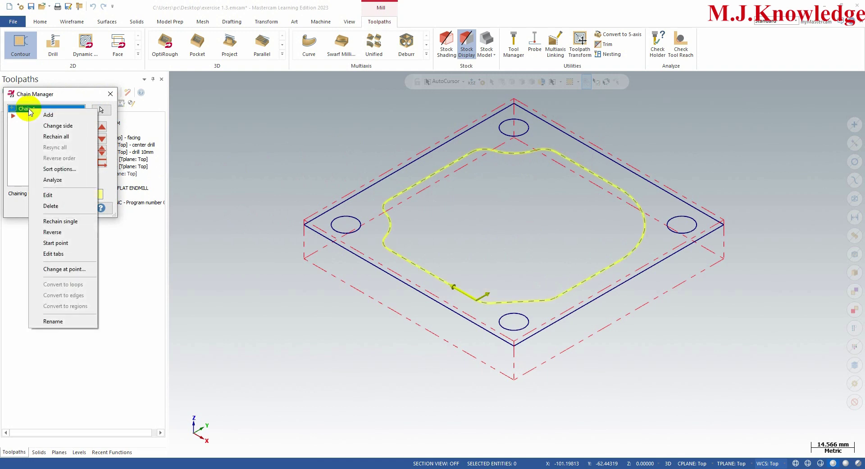
pyautogui.click(63, 243)
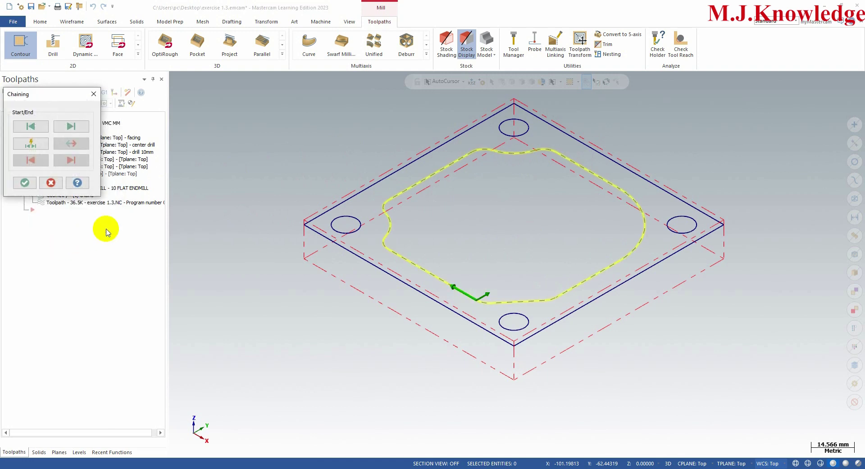
pyautogui.click(30, 143)
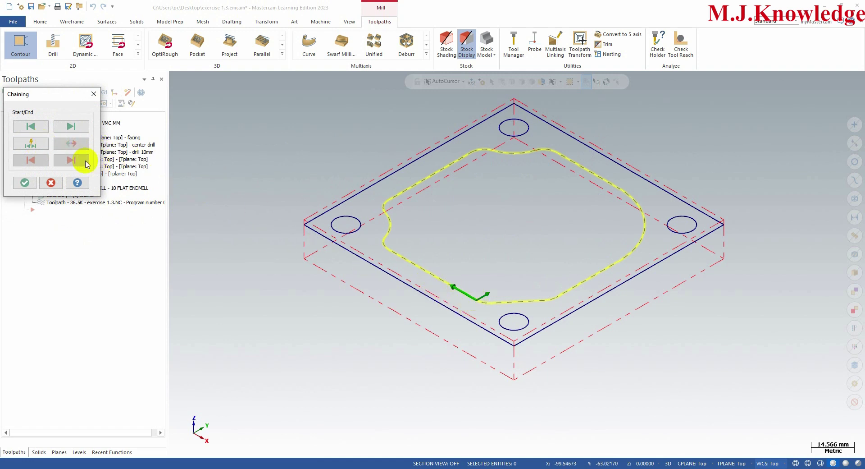
pyautogui.click(31, 144)
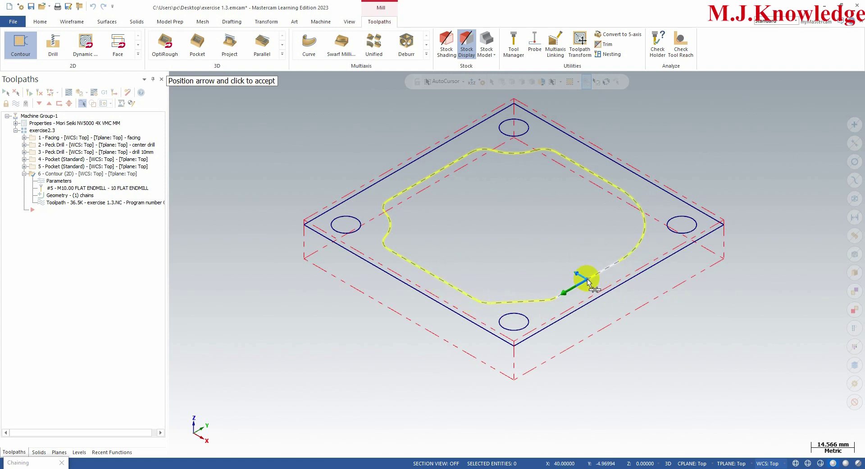
pyautogui.click(587, 280)
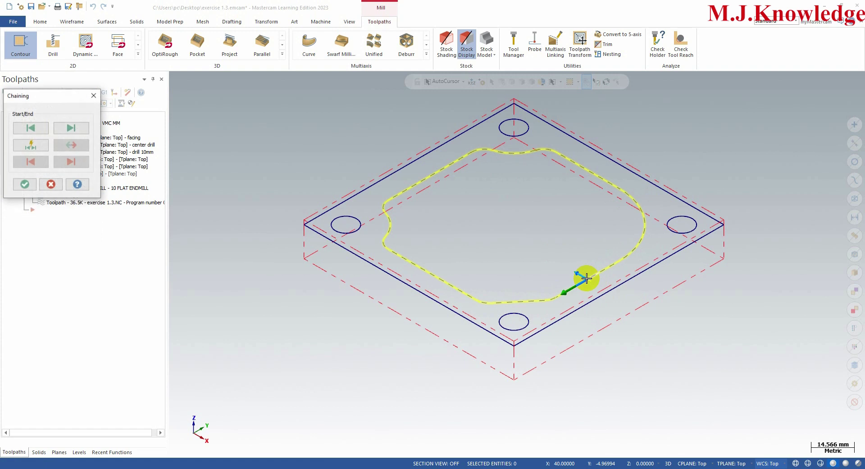
pyautogui.click(25, 183)
pyautogui.click(71, 207)
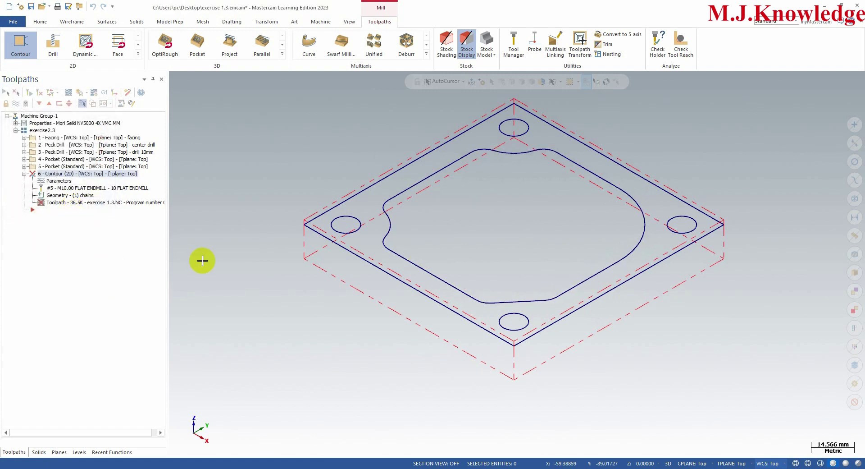
pyautogui.click(39, 92)
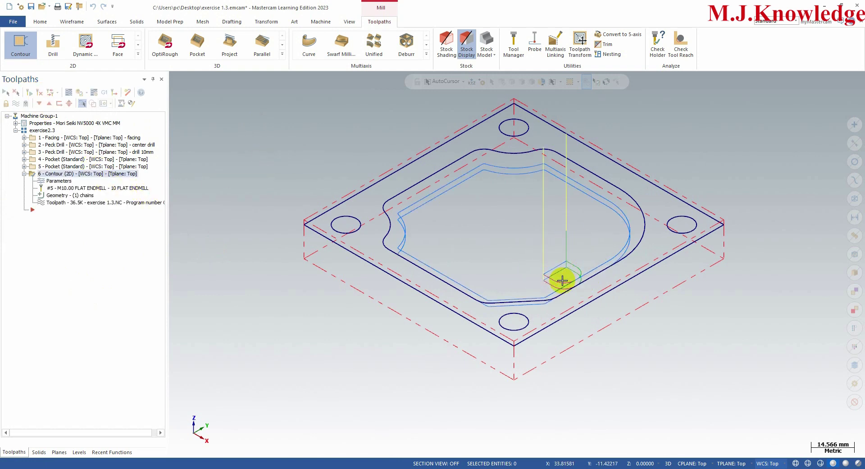
# Select all six operations and open them in Mastercam Simulator
pyautogui.click(23, 174)
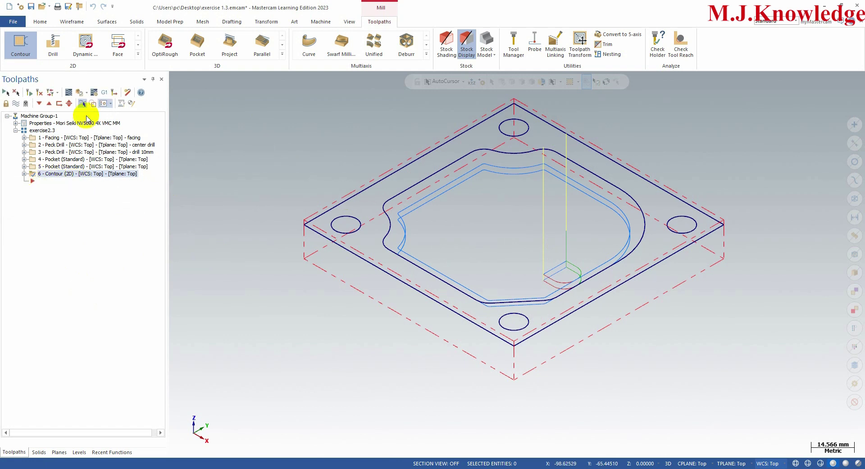
pyautogui.click(6, 93)
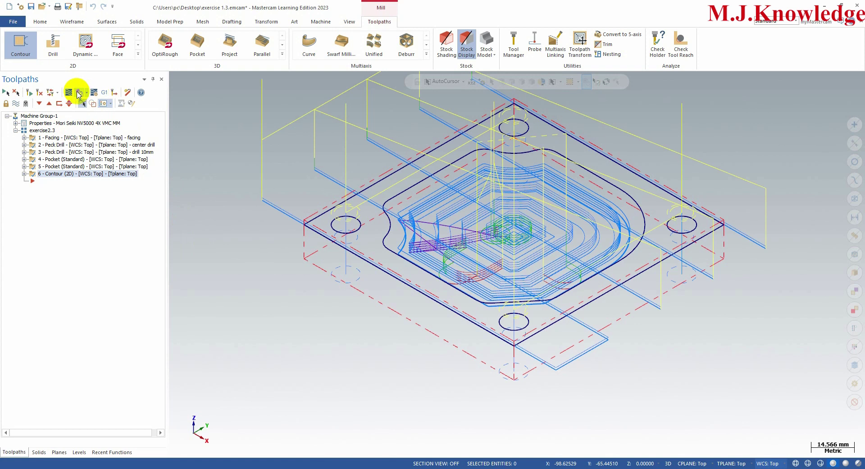
pyautogui.click(90, 105)
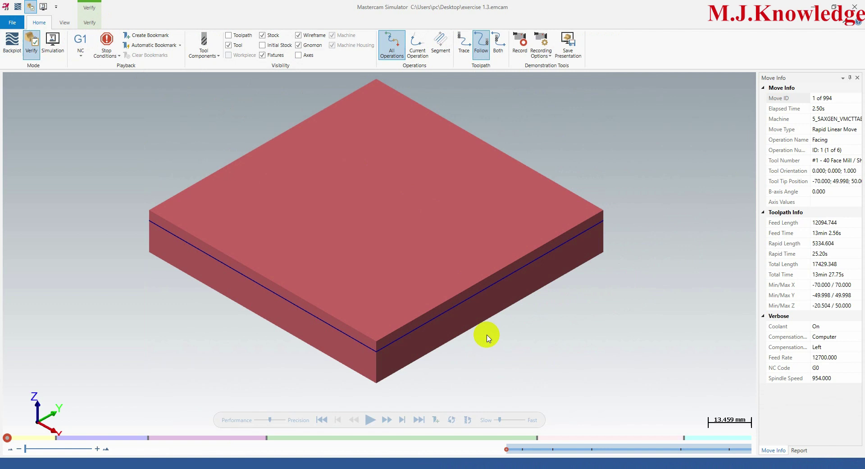
pyautogui.click(90, 23)
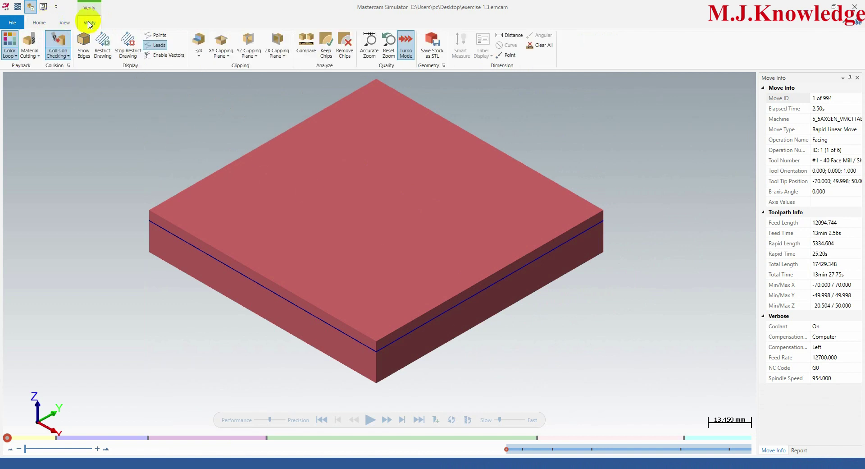
pyautogui.click(40, 22)
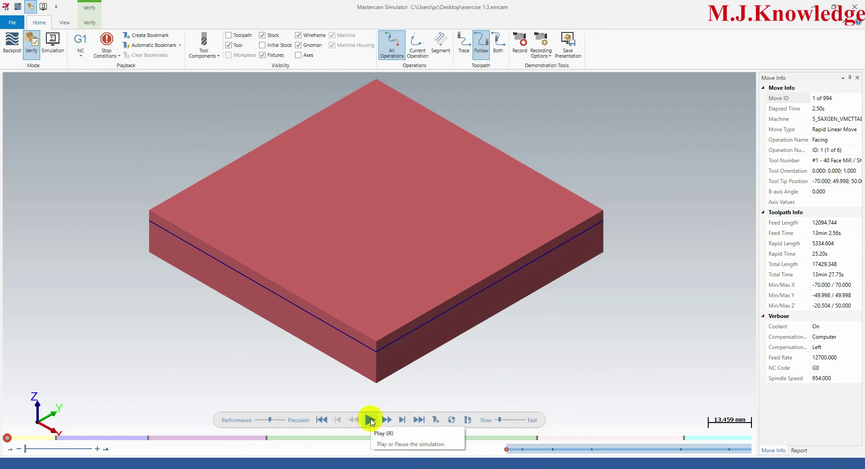
# Play the simulation through all 994 moves and zoom in on the contoured pocket wall
pyautogui.click(370, 420)
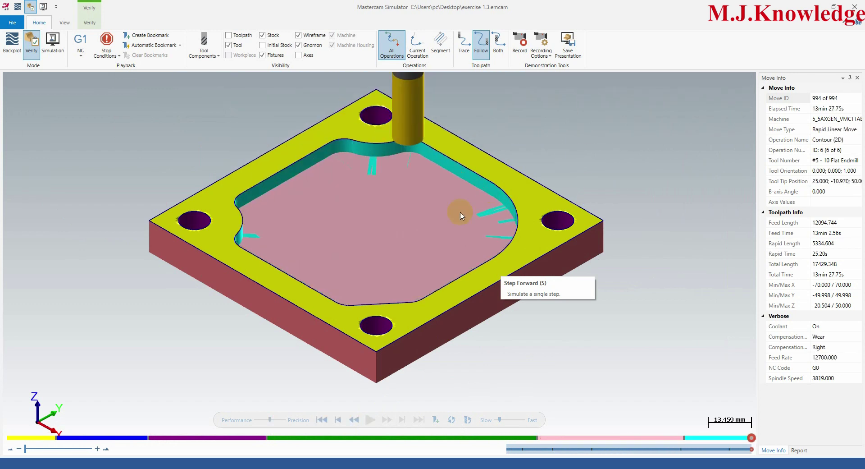
pyautogui.scroll(3, 384, 174)
pyautogui.scroll(3, 385, 173)
pyautogui.scroll(-5, 329, 140)
pyautogui.scroll(7, 371, 121)
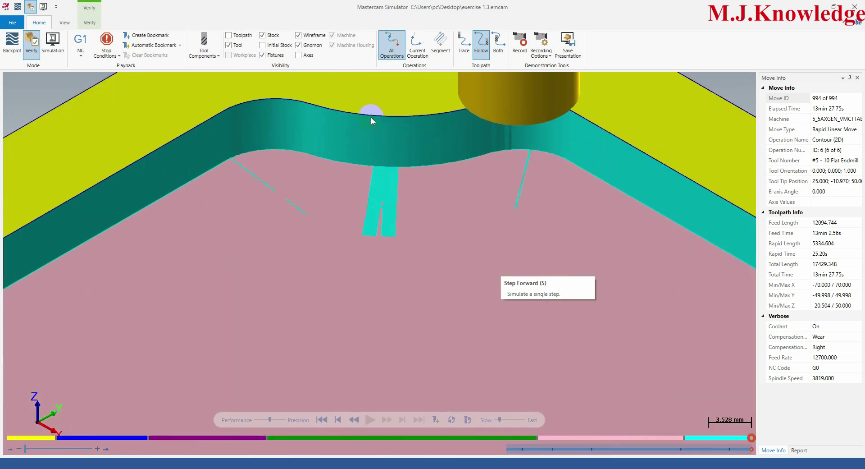
pyautogui.scroll(-2, 371, 119)
pyautogui.scroll(-6, 351, 170)
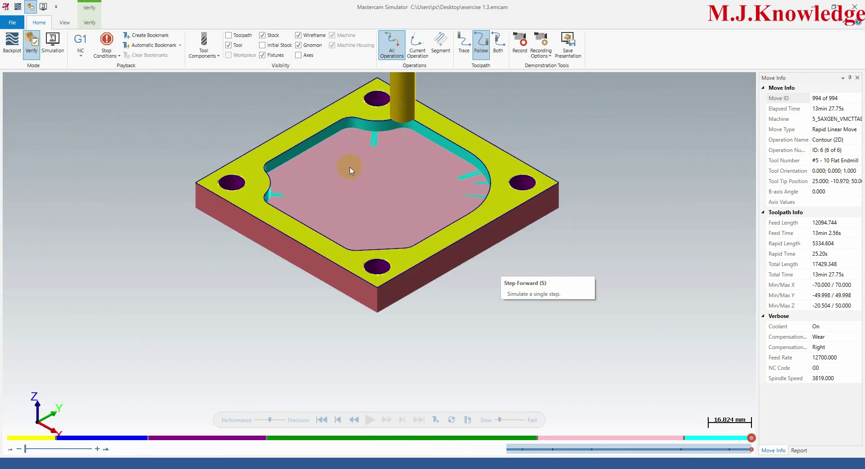
pyautogui.scroll(2, 351, 162)
pyautogui.scroll(-3, 357, 213)
pyautogui.scroll(3, 412, 128)
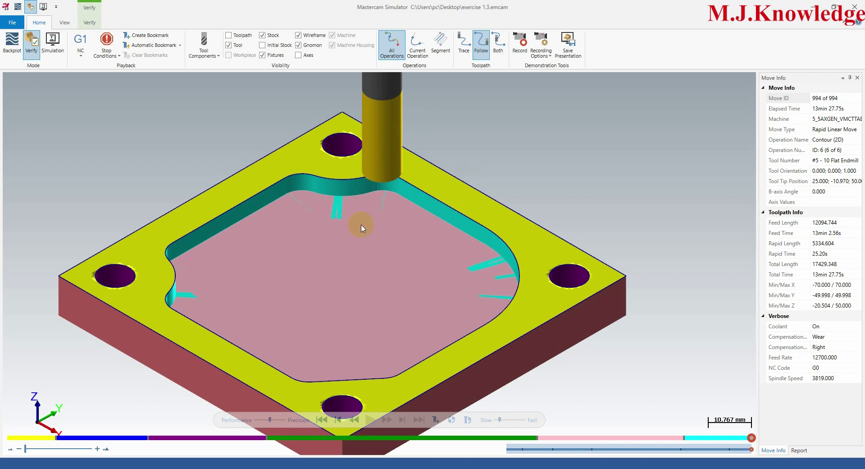
pyautogui.scroll(-3, 326, 239)
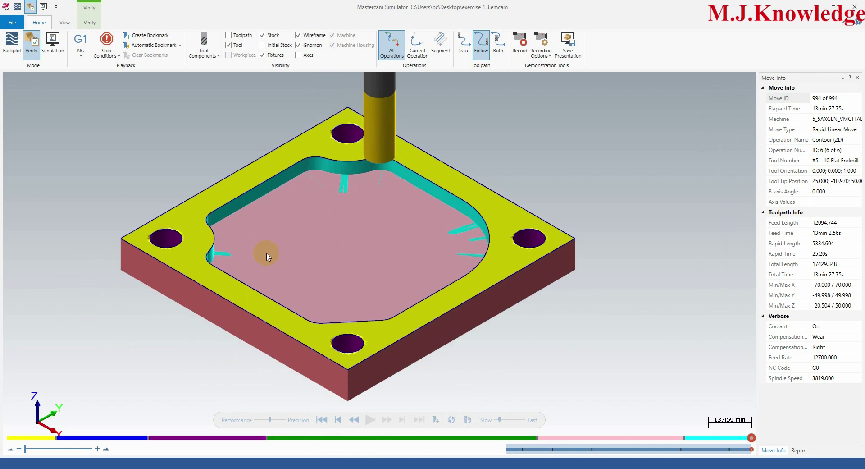
pyautogui.moveTo(265, 255); pyautogui.dragTo(302, 260, button='middle')
pyautogui.scroll(1, 218, 252)
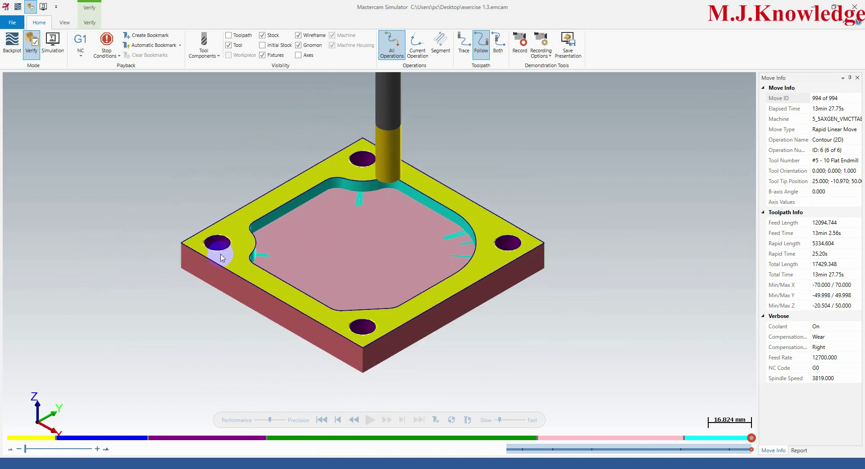
pyautogui.scroll(1, 229, 246)
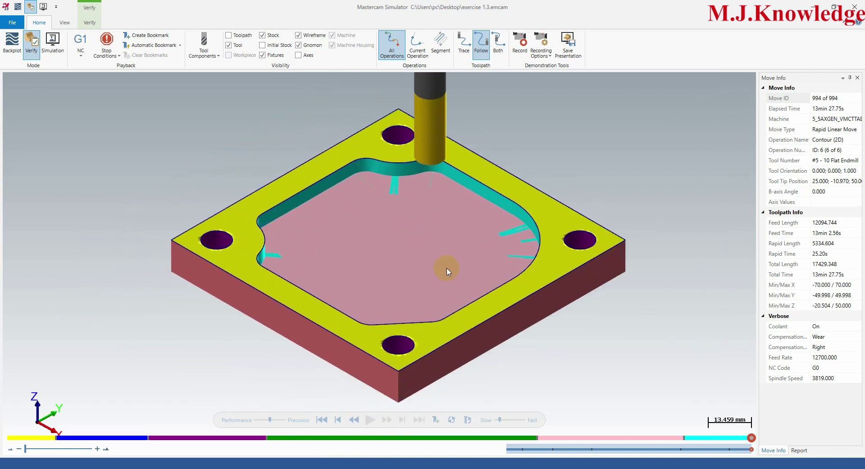